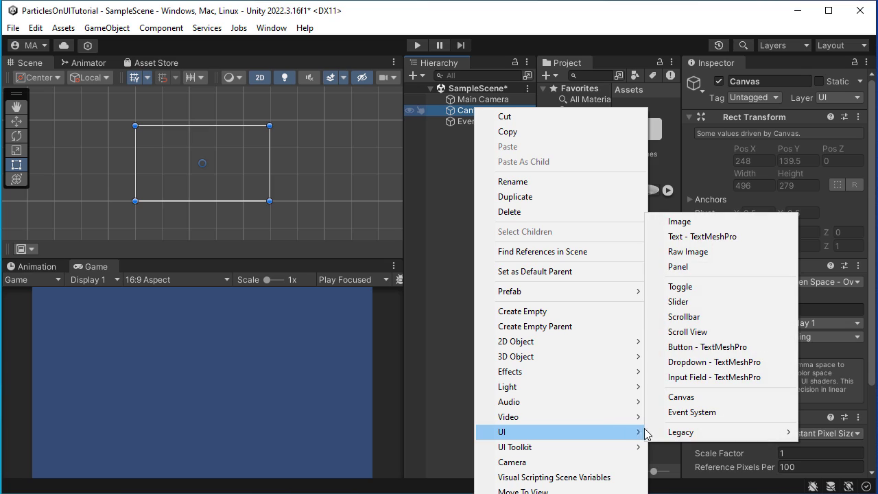
# Step: Add a UI Image as a child of the Canvas and name it Background
pyautogui.click(722, 221)
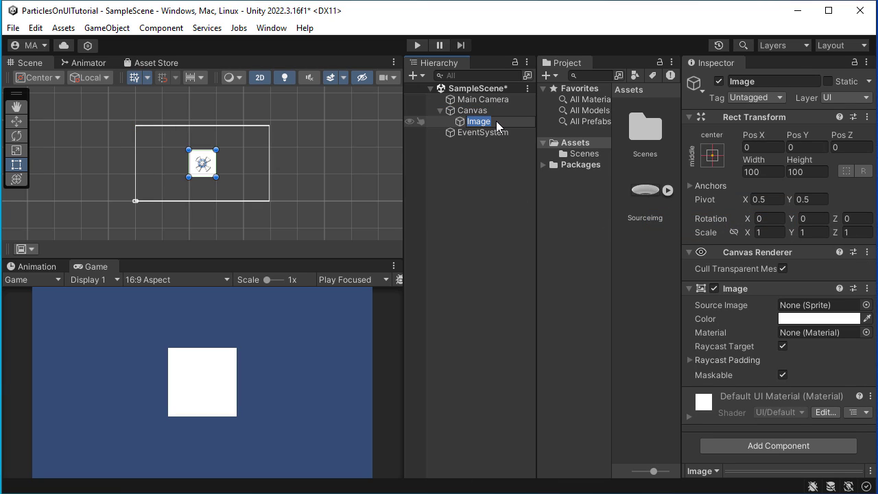
pyautogui.write('Background')
pyautogui.press('Return')
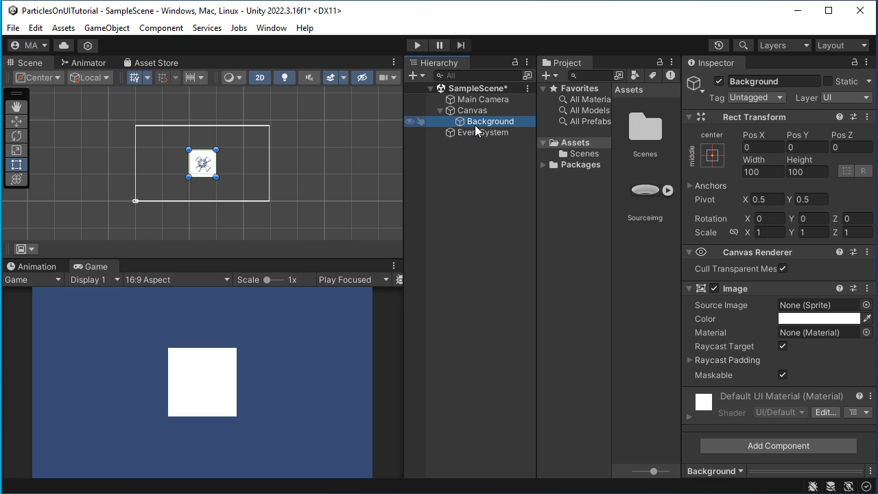
# Step: Stretch the Background image with the Rect tool to fill the whole canvas, 496 wide by 279 high
pyautogui.click(16, 121)
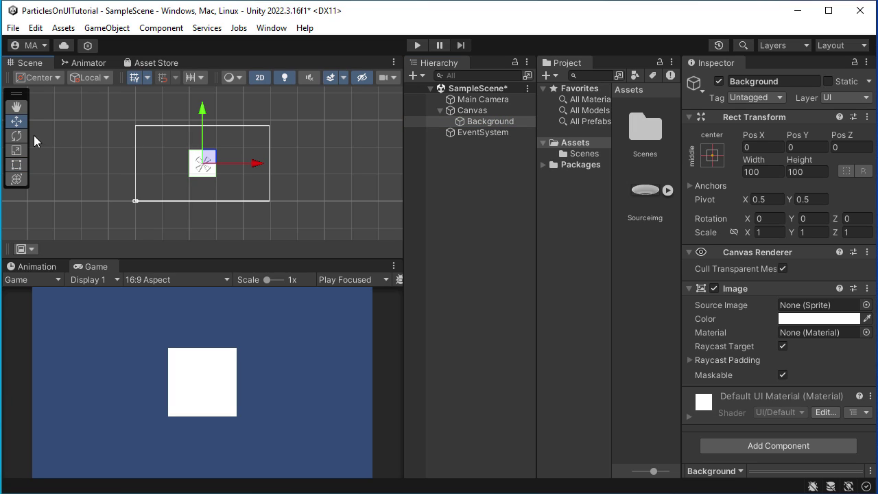
pyautogui.click(16, 165)
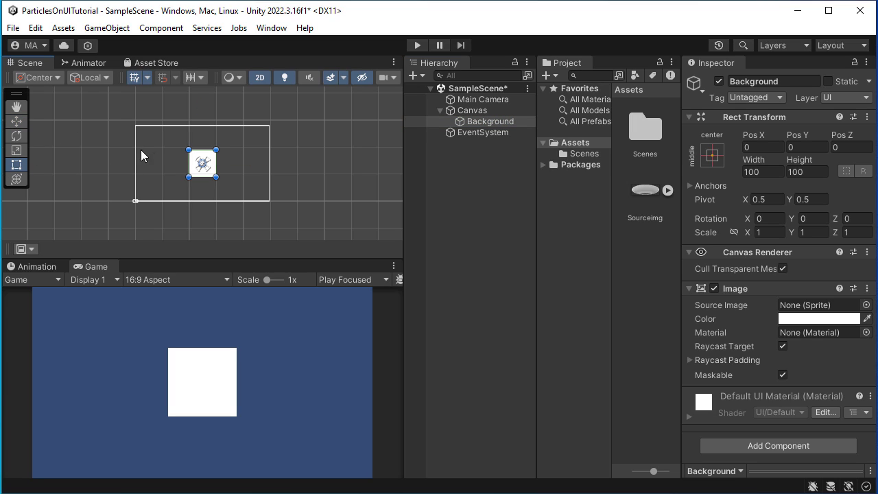
pyautogui.moveTo(190, 158); pyautogui.dragTo(135, 157)
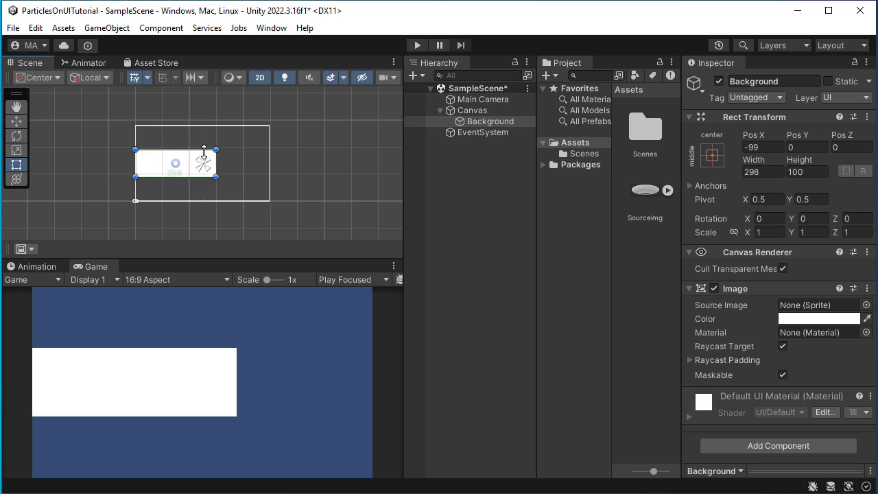
pyautogui.moveTo(216, 158); pyautogui.dragTo(238, 125)
pyautogui.click(255, 153)
pyautogui.click(235, 166)
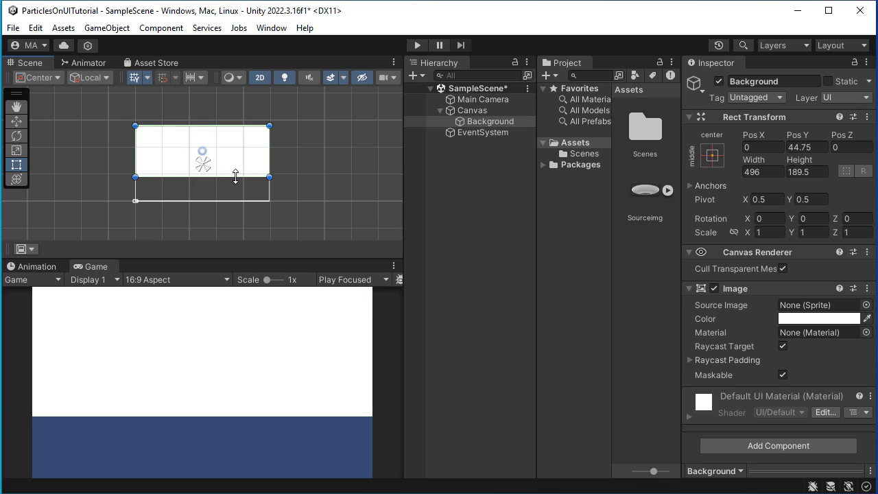
pyautogui.moveTo(236, 177); pyautogui.dragTo(232, 201)
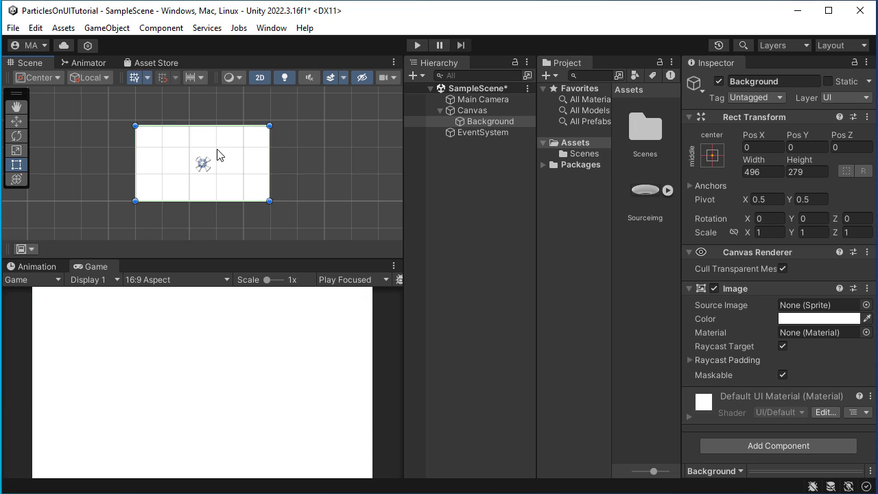
# Step: Set the Background image's color to dark gray, about 0.15 for each RGB channel, and deselect it
pyautogui.click(820, 319)
pyautogui.moveTo(771, 341); pyautogui.dragTo(735, 371)
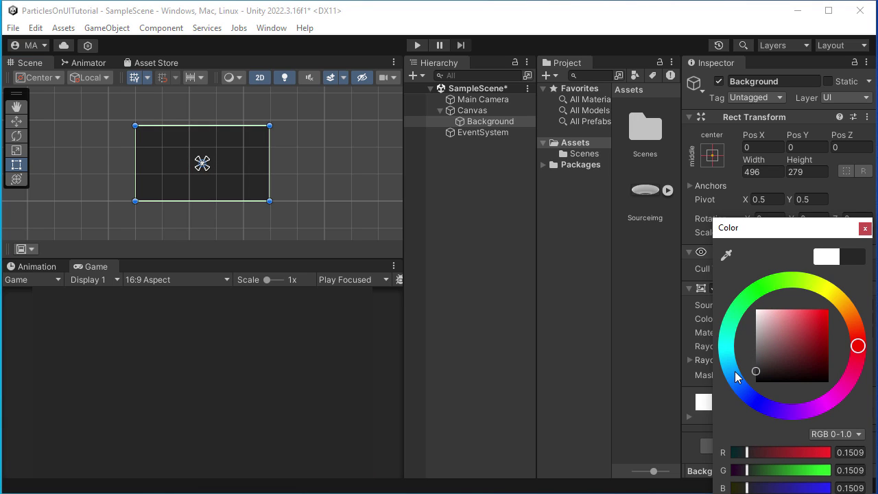
pyautogui.click(865, 229)
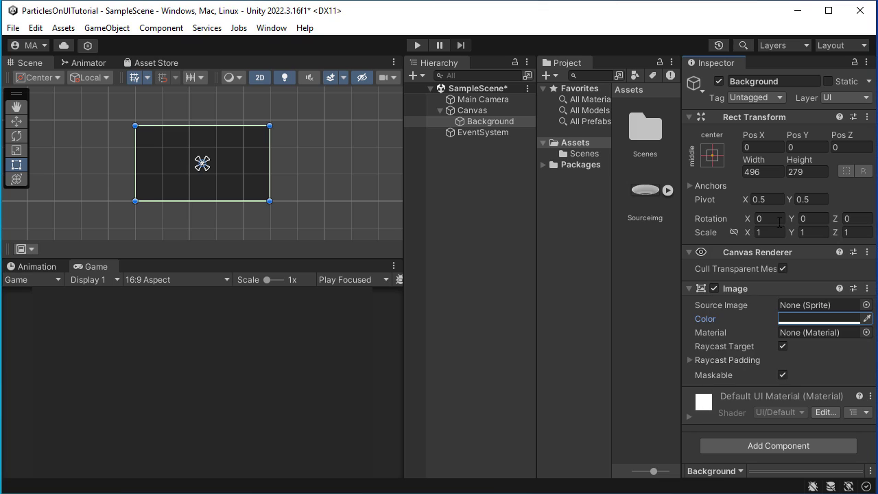
pyautogui.click(466, 184)
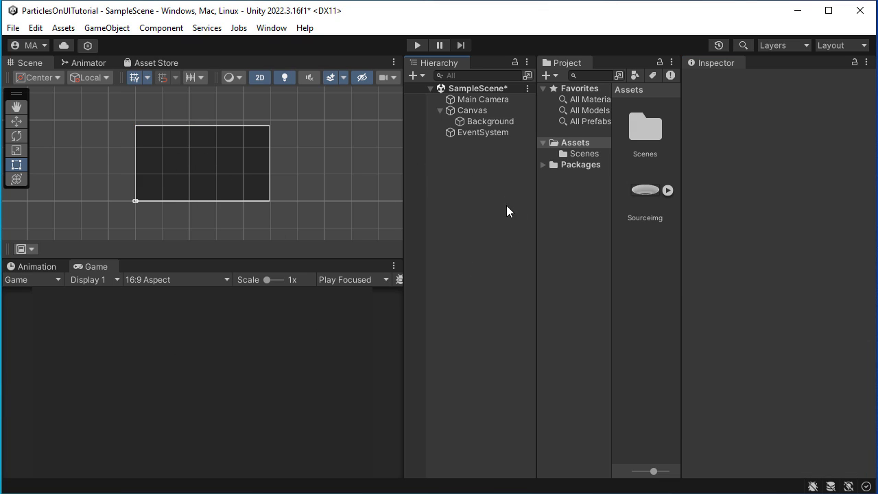
# Step: Add a second UI Image under the Canvas and name it Source
pyautogui.click(480, 112)
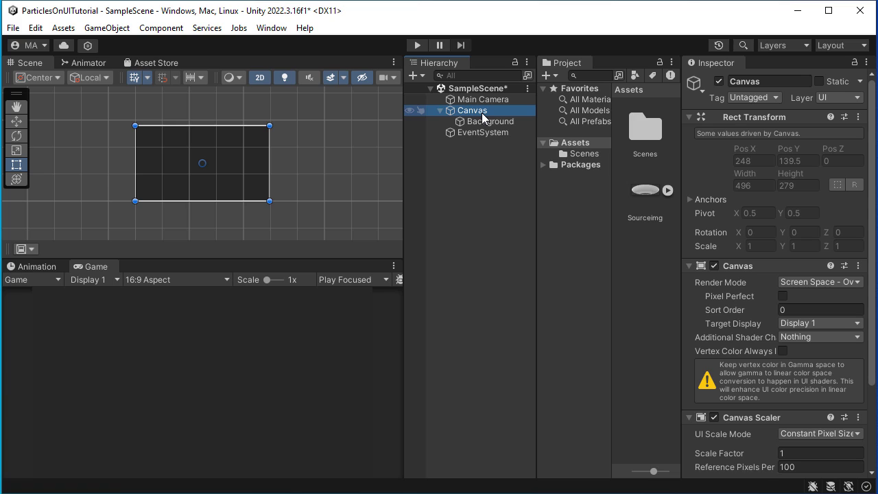
pyautogui.rightClick(482, 118)
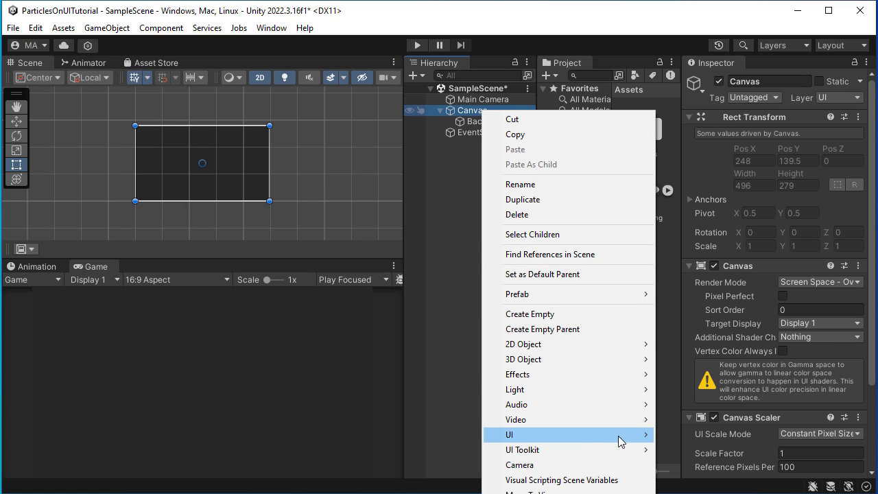
pyautogui.moveTo(621, 440)
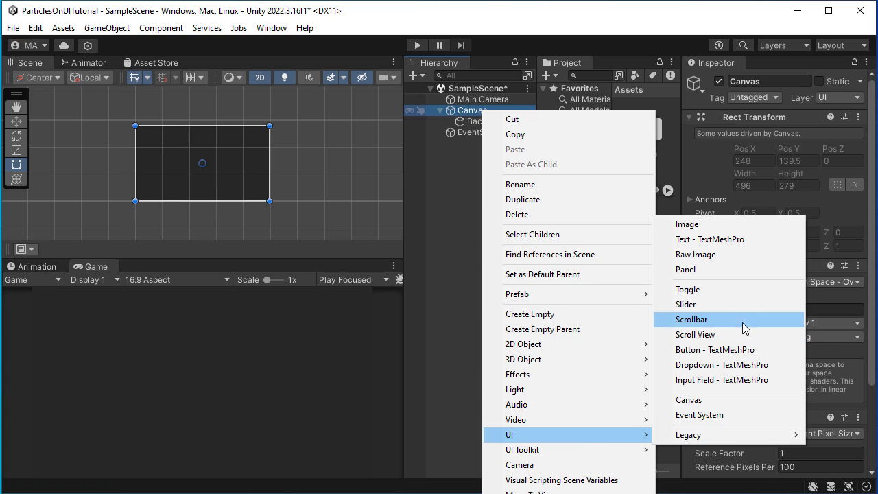
pyautogui.click(739, 225)
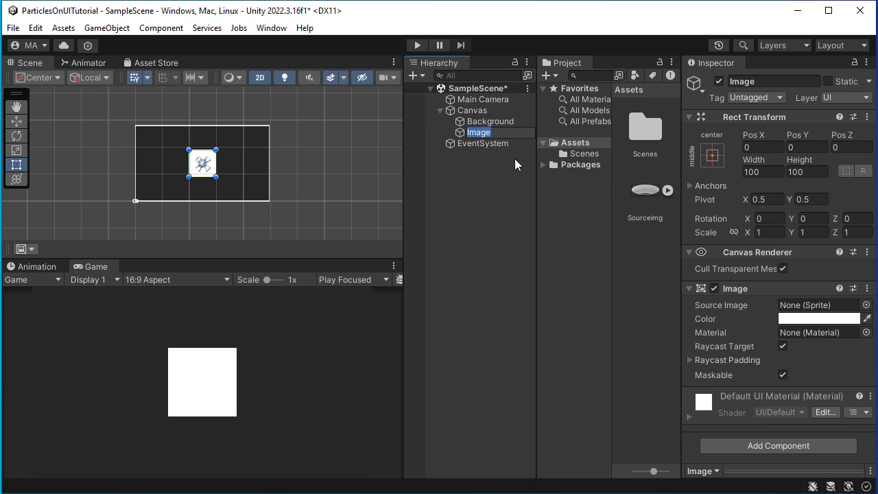
pyautogui.write('So')
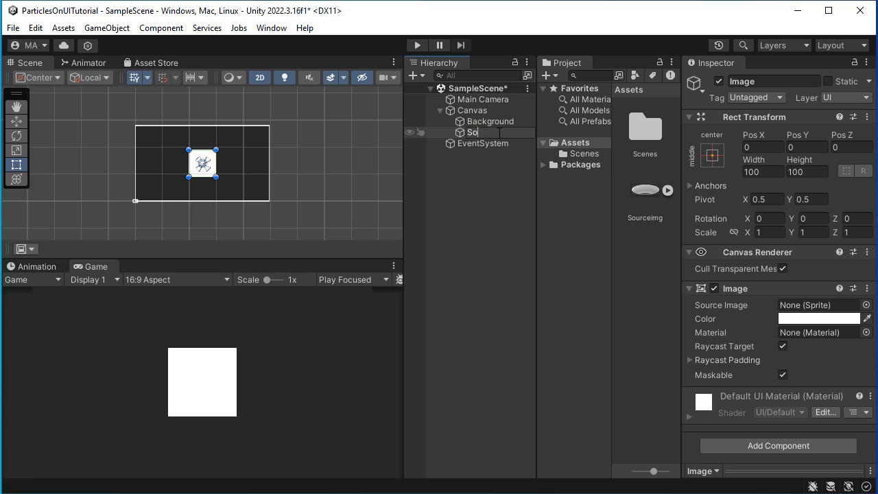
pyautogui.write('urce')
pyautogui.press('Return')
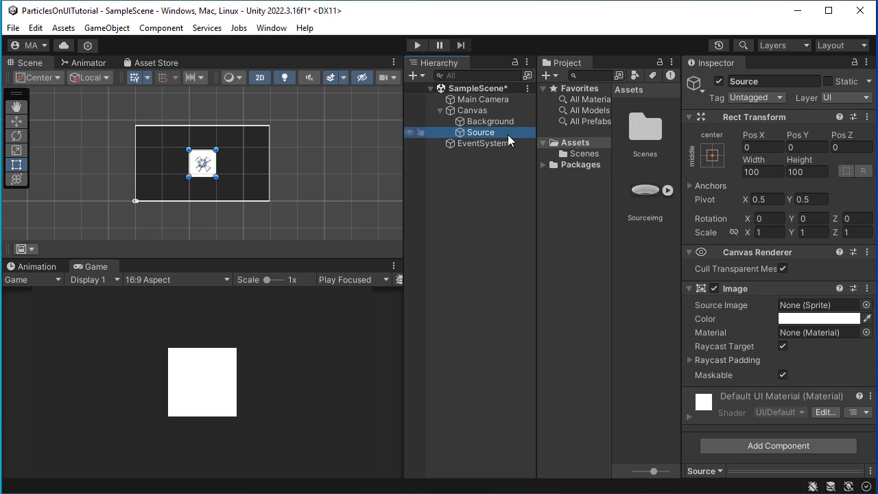
# Step: Assign the Sourceimg sprite to the Source image and resize it to width 50 and height 10
pyautogui.click(649, 192)
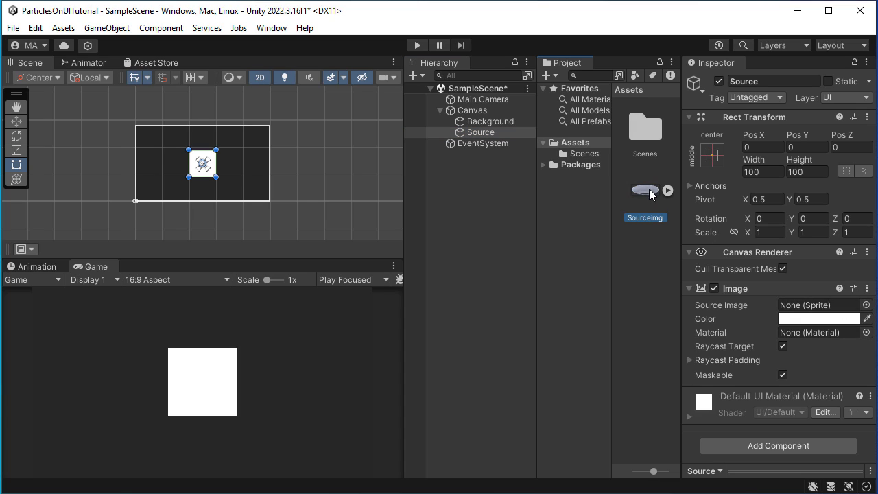
pyautogui.moveTo(650, 194); pyautogui.dragTo(794, 310)
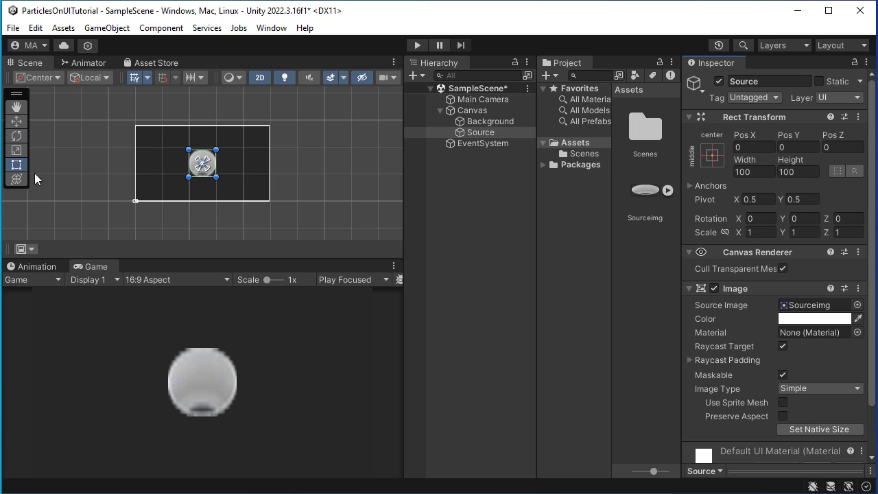
pyautogui.moveTo(199, 150); pyautogui.dragTo(202, 174)
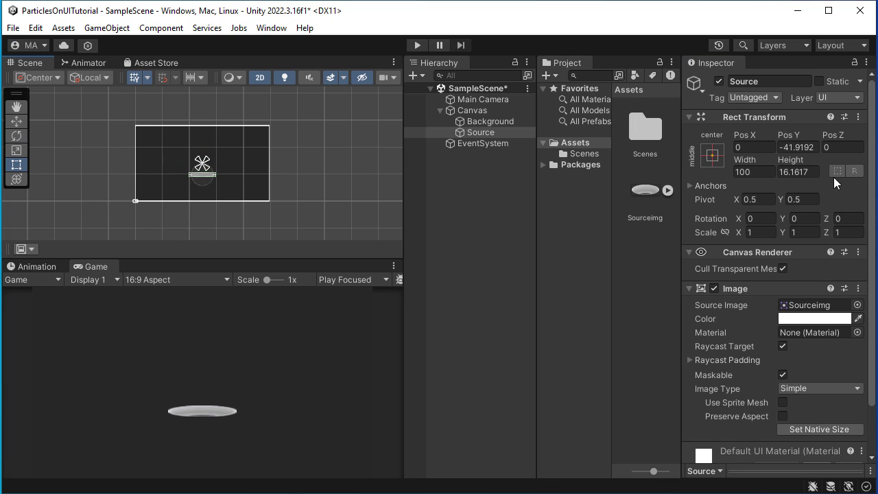
pyautogui.click(797, 174)
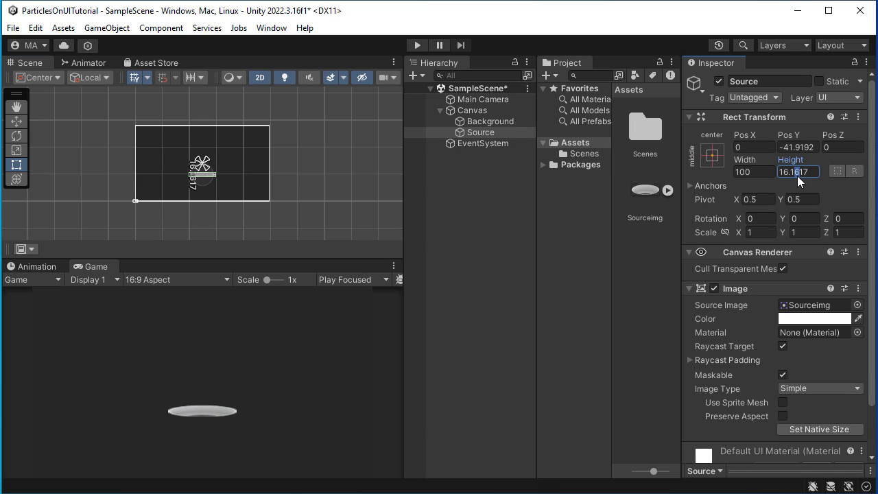
pyautogui.click(809, 173)
pyautogui.write('10')
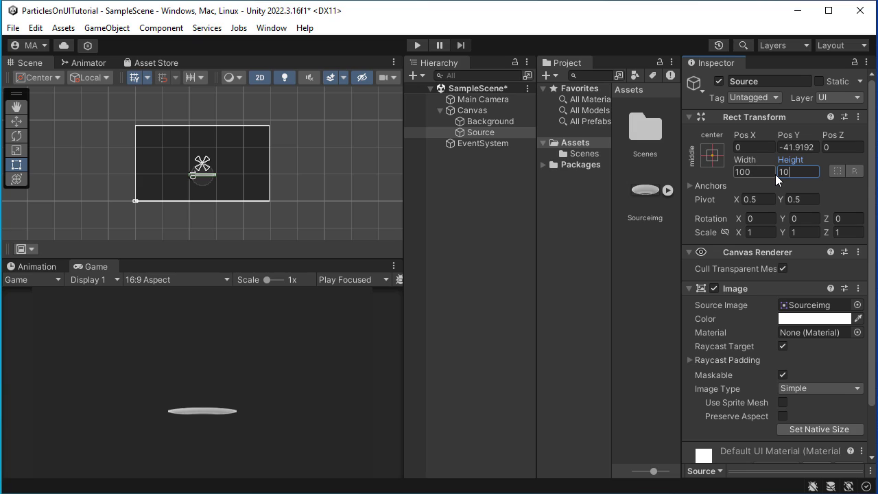
pyautogui.click(758, 172)
pyautogui.write('50')
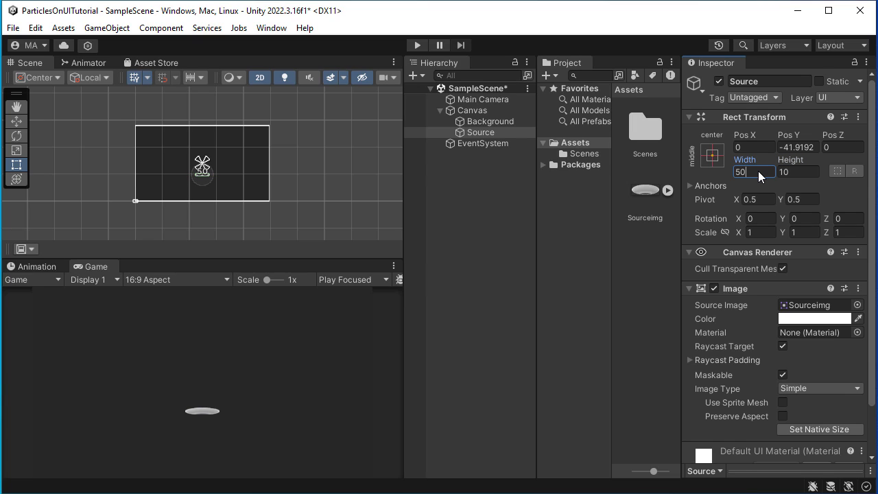
# Step: Move the Source image straight down to the canvas's bottom edge at Pos Y -133, then deselect it
pyautogui.click(16, 121)
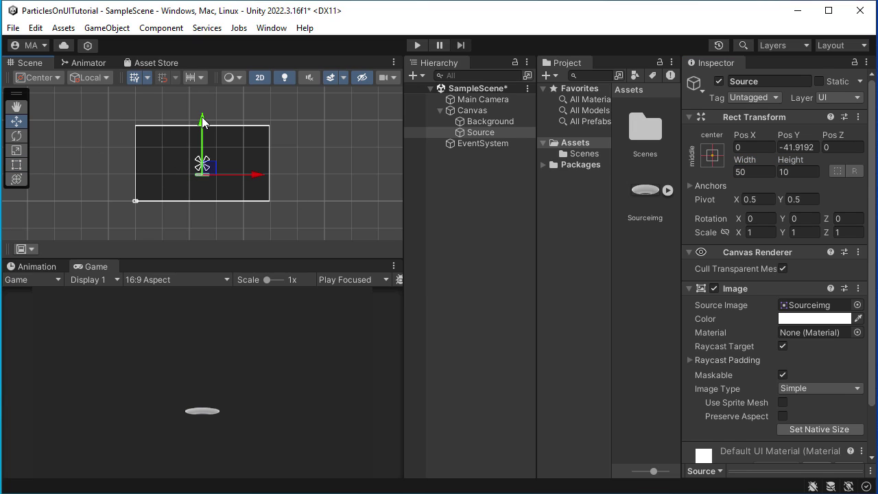
pyautogui.moveTo(205, 119); pyautogui.dragTo(209, 143)
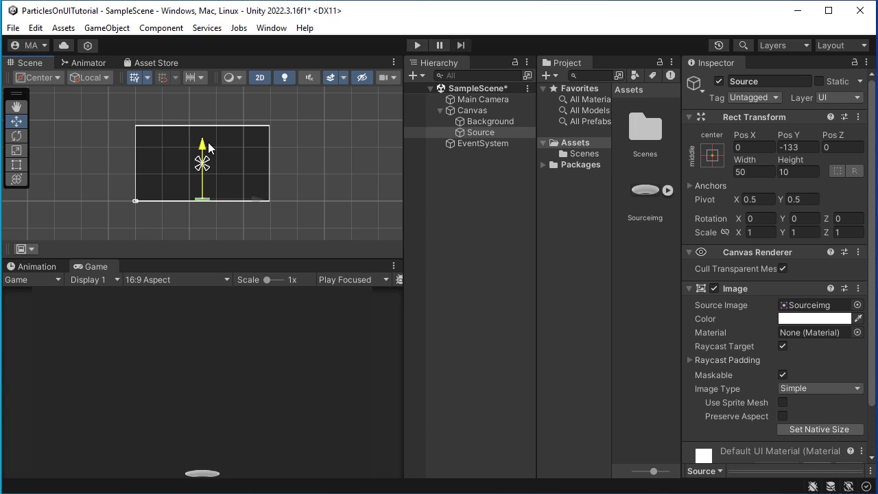
pyautogui.click(498, 182)
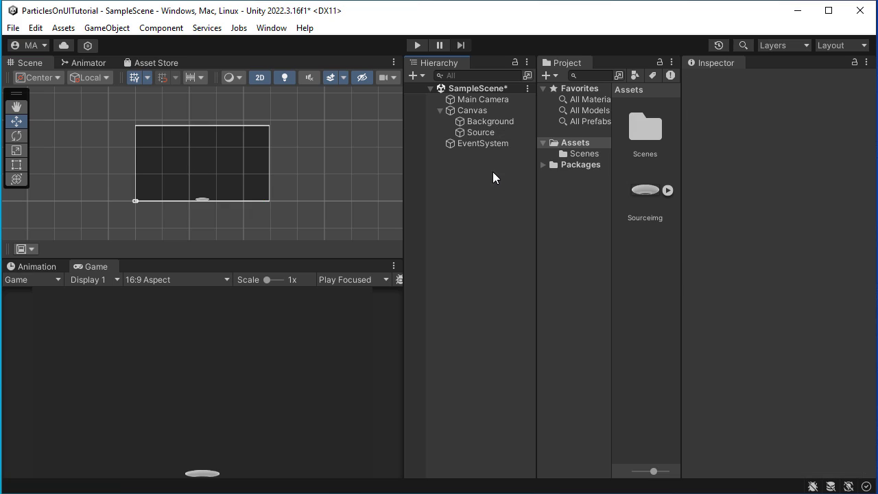
# Step: Create a Particle System effect at the root of the scene, keeping its default name
pyautogui.rightClick(453, 177)
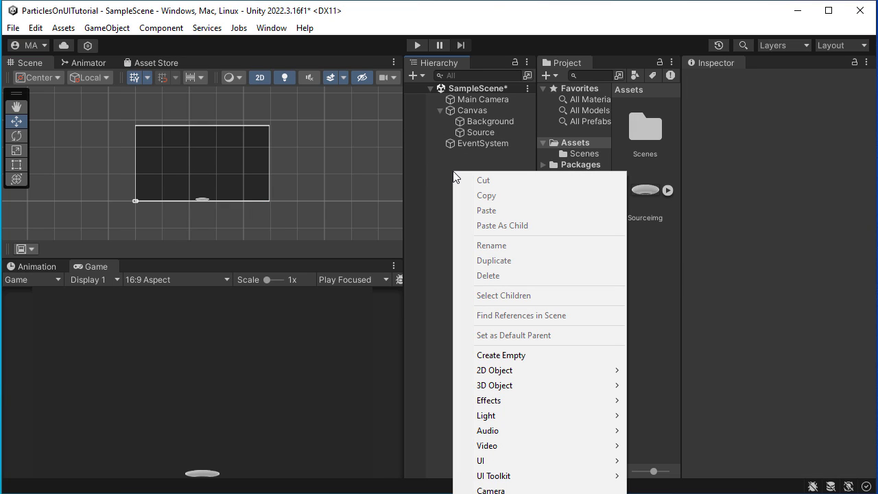
pyautogui.click(425, 218)
pyautogui.rightClick(482, 192)
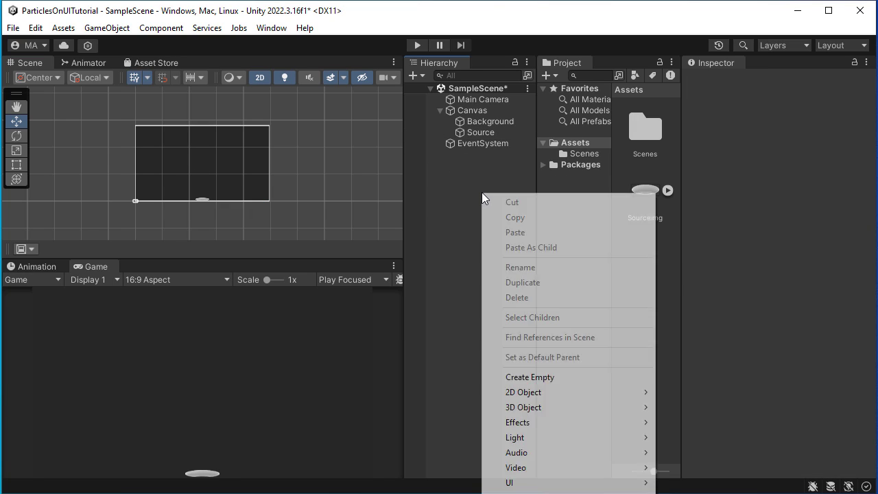
pyautogui.moveTo(535, 439)
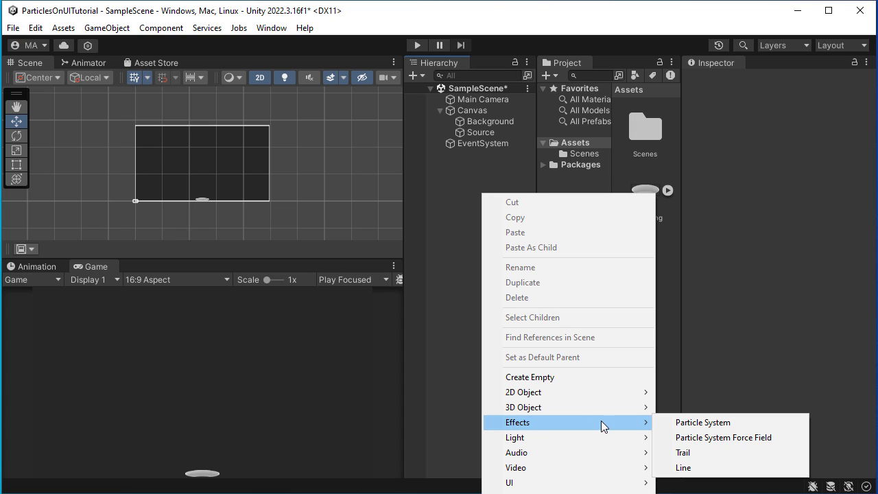
pyautogui.click(671, 421)
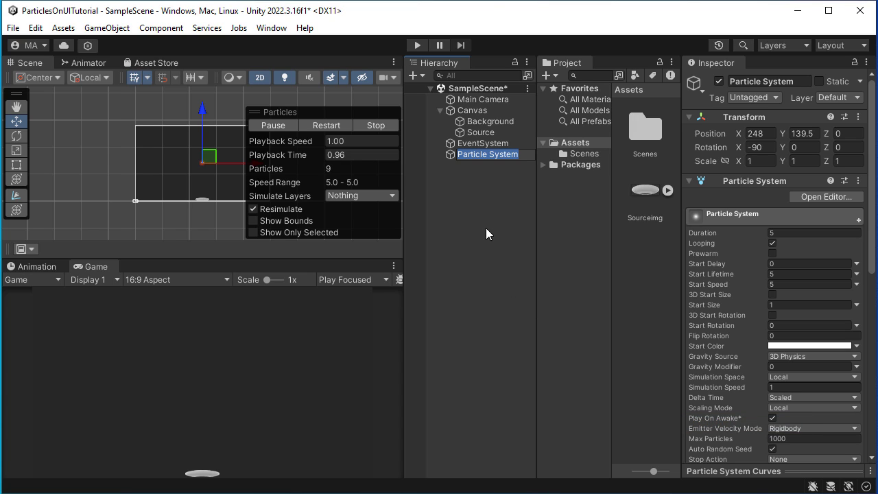
pyautogui.click(452, 158)
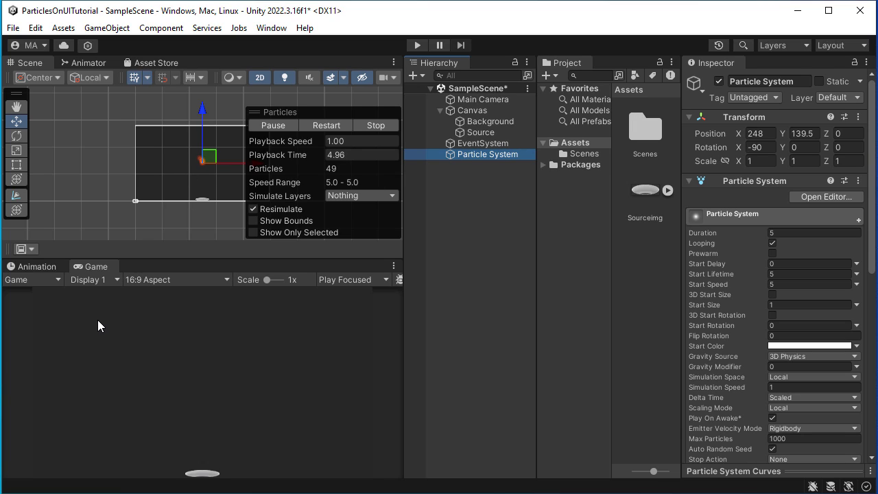
# Step: Move the Particle System vertically down to the Source image at the canvas's bottom edge, at Y position 0
pyautogui.doubleClick(485, 154)
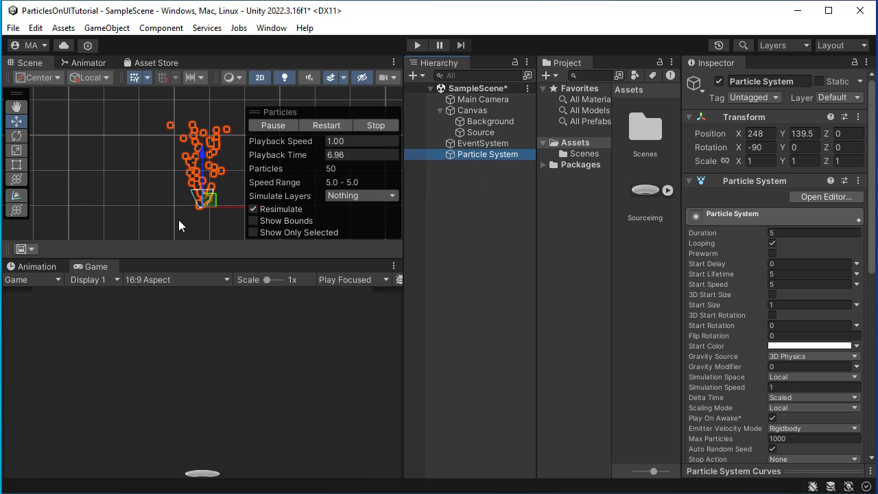
pyautogui.click(488, 112)
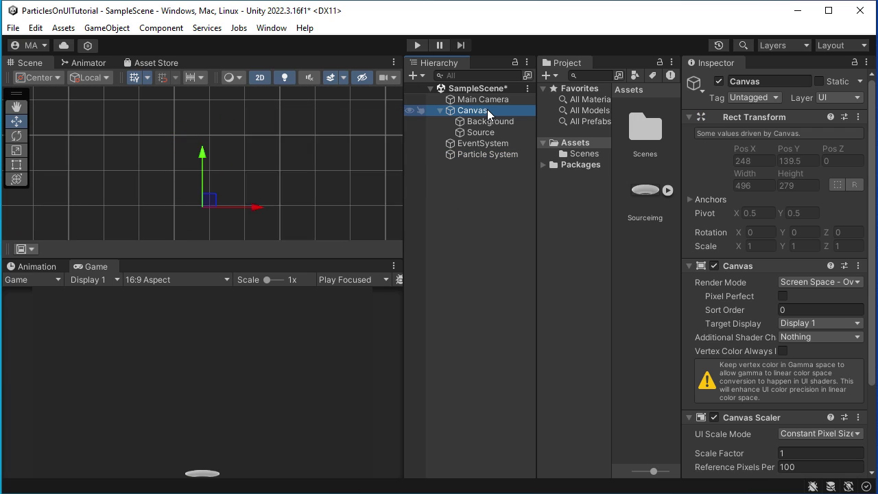
pyautogui.doubleClick(488, 111)
pyautogui.click(480, 155)
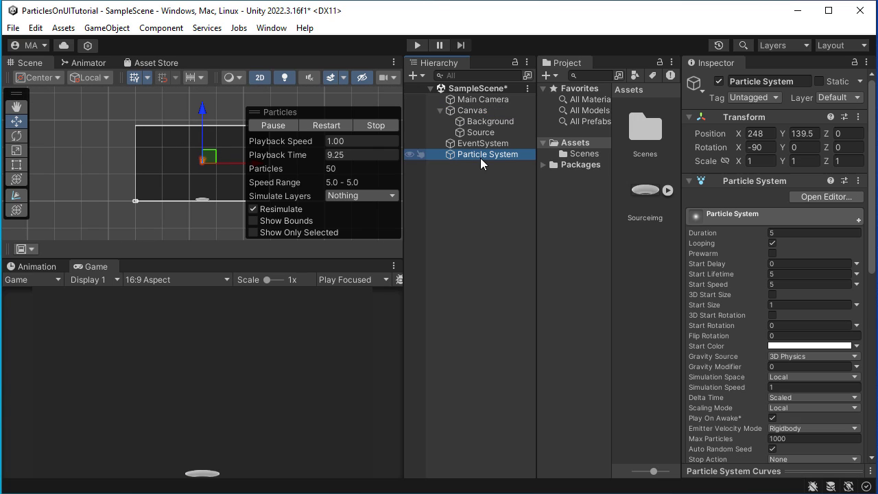
pyautogui.moveTo(201, 129); pyautogui.dragTo(204, 152)
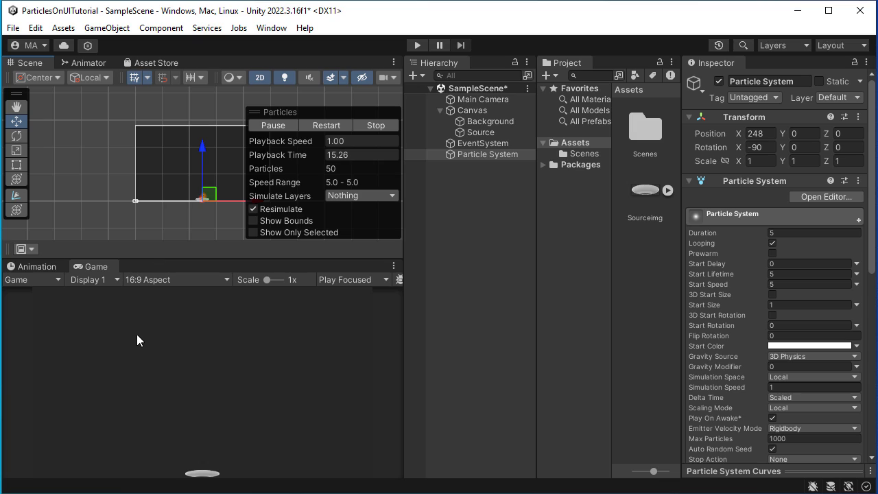
# Step: Set the Particle System's Start Speed to 50 and Start Size to 5
pyautogui.click(793, 282)
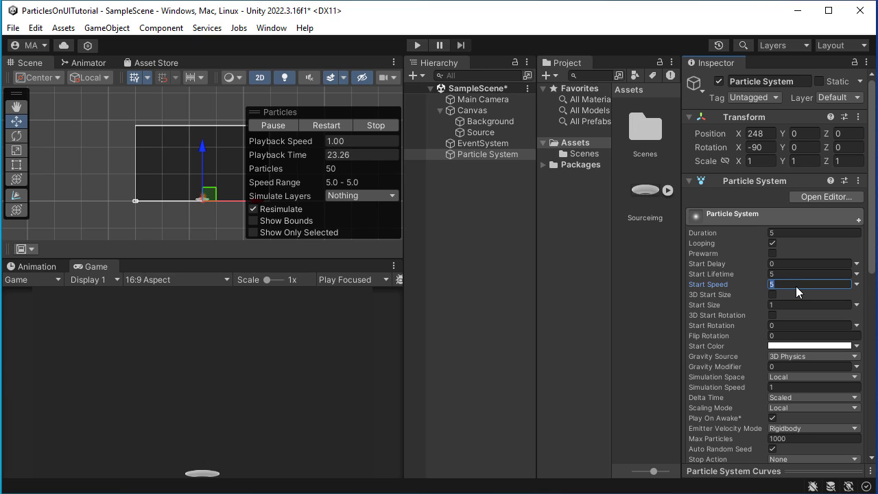
pyautogui.write('0')
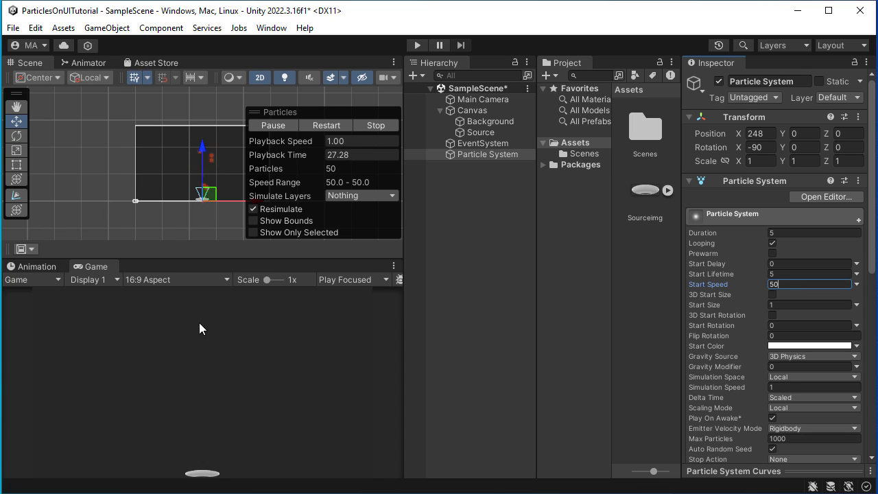
pyautogui.click(818, 304)
pyautogui.write('5')
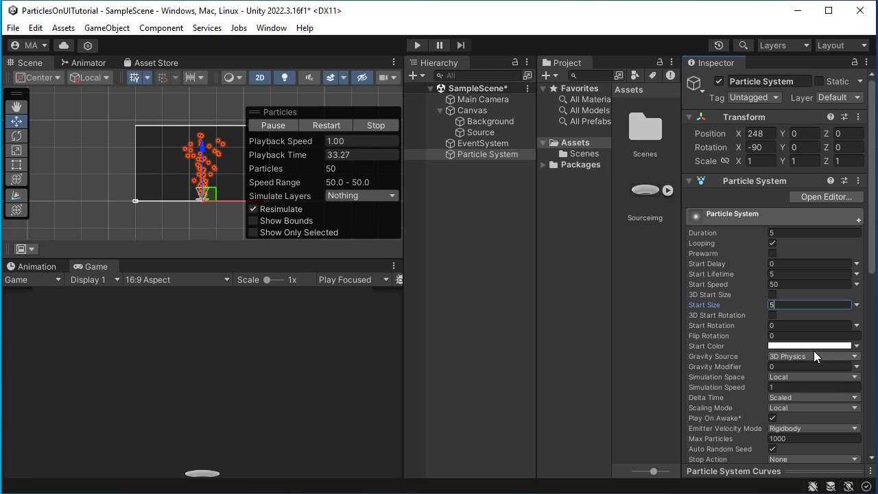
# Step: Set the Particle System's emission Rate over Time to 50, then deselect the object
pyautogui.scroll(-3, 813, 332)
pyautogui.scroll(-2, 814, 332)
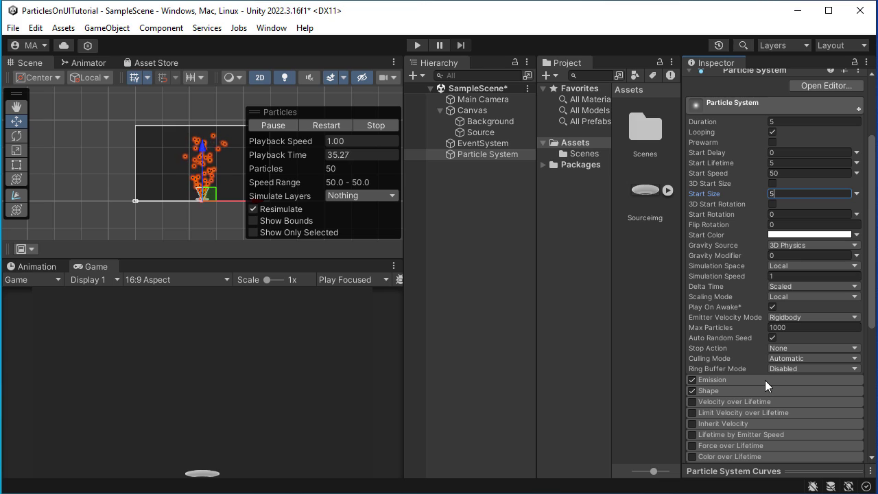
pyautogui.click(766, 380)
pyautogui.scroll(-3, 748, 314)
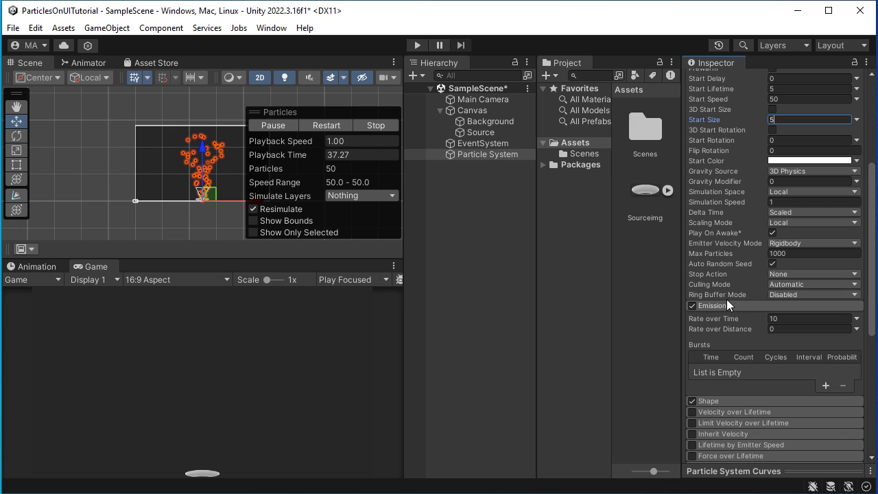
pyautogui.click(791, 319)
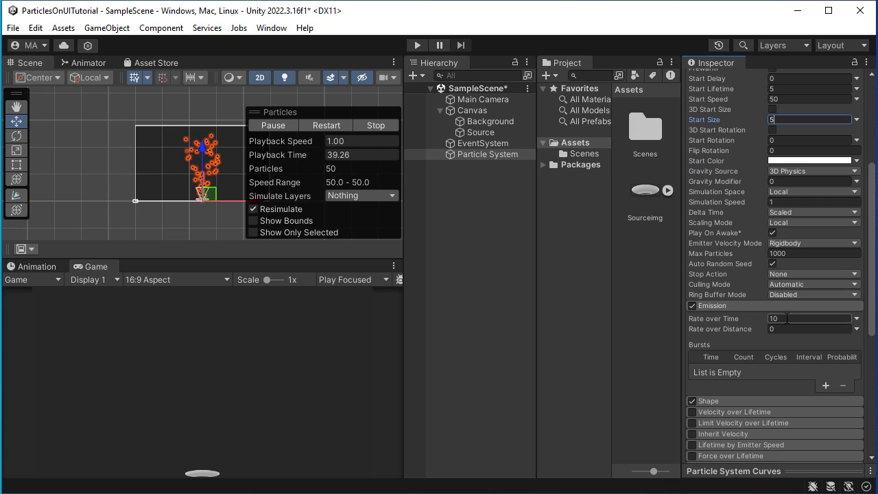
pyautogui.write('50')
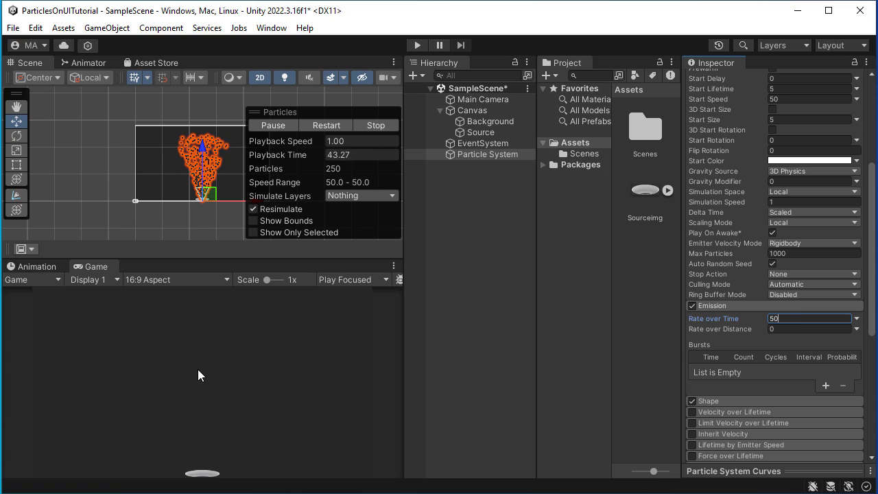
pyautogui.click(495, 258)
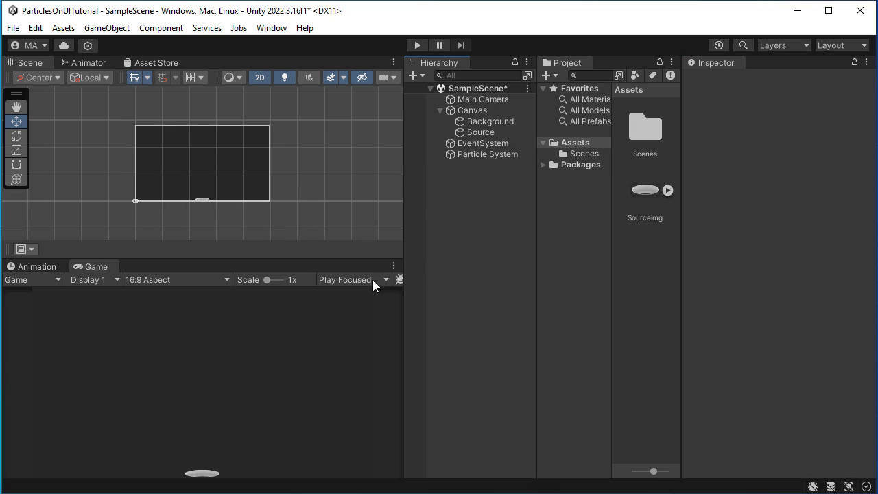
pyautogui.click(494, 156)
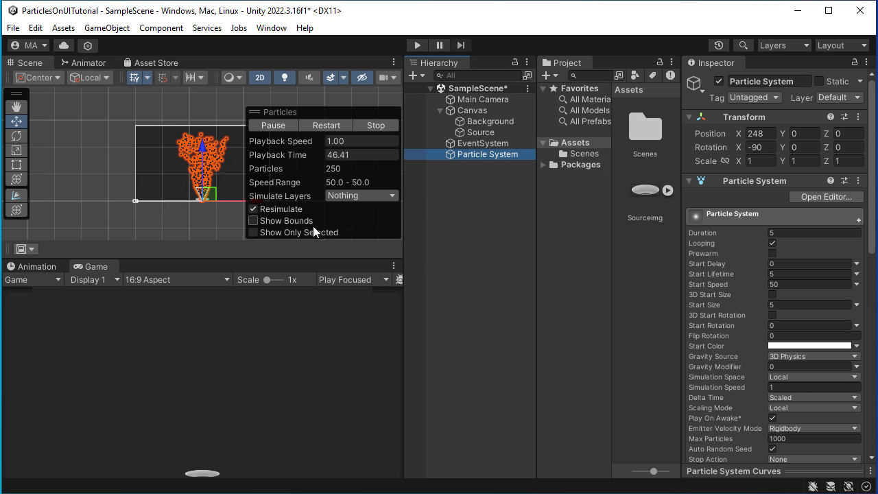
pyautogui.click(472, 240)
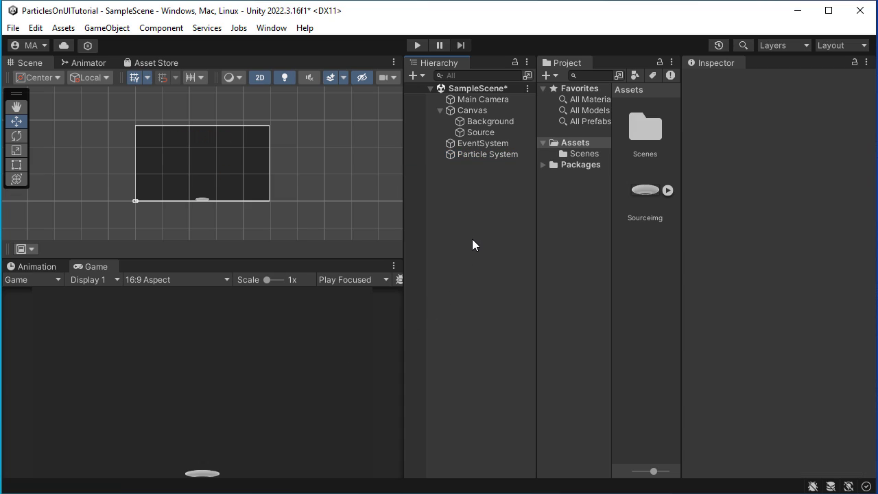
pyautogui.rightClick(451, 203)
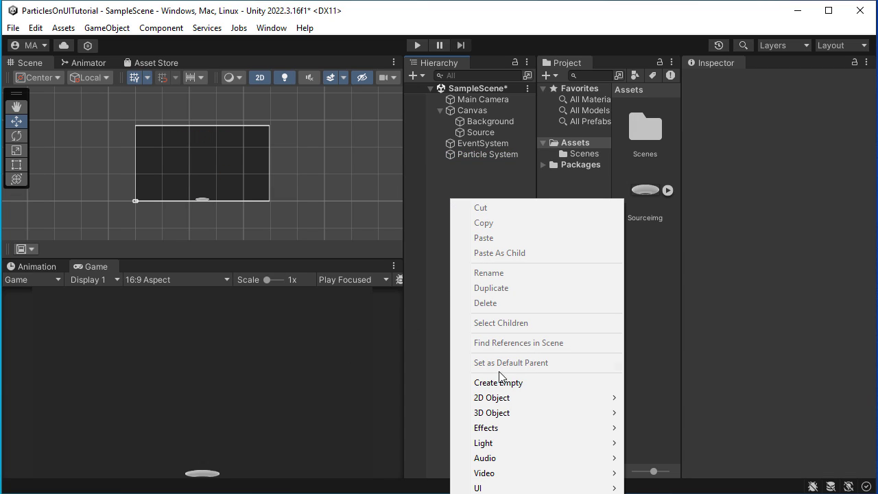
pyautogui.rightClick(443, 175)
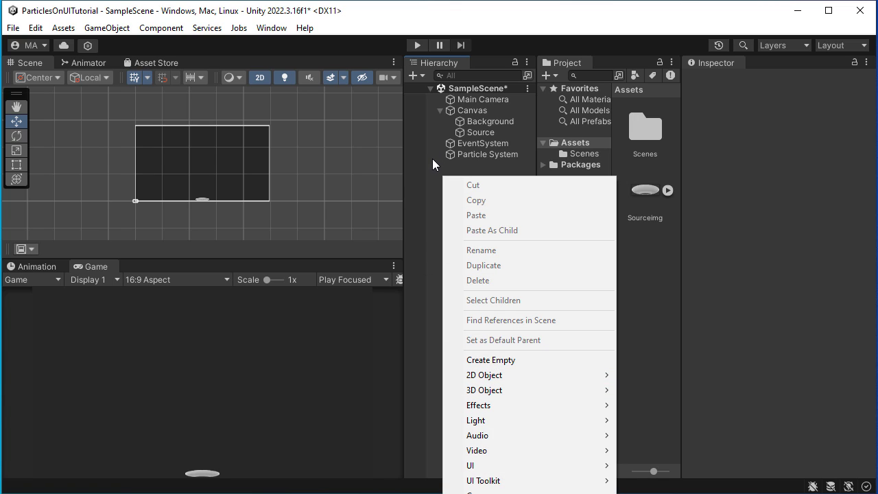
pyautogui.click(433, 158)
pyautogui.click(435, 169)
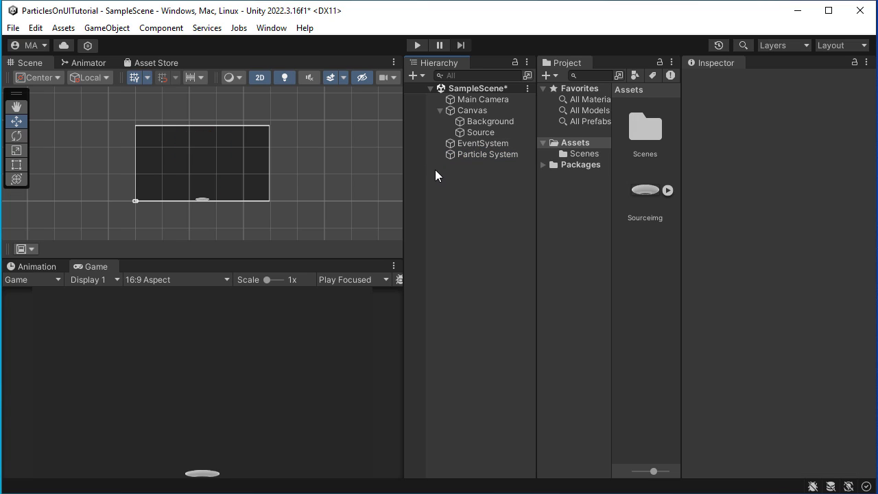
# Step: Create a new camera at the root of the scene and name it CameraUI
pyautogui.rightClick(431, 168)
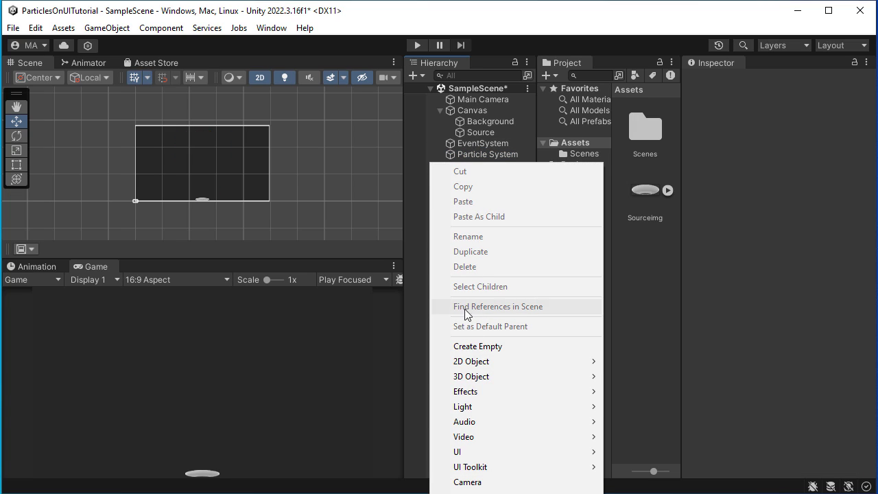
pyautogui.click(475, 488)
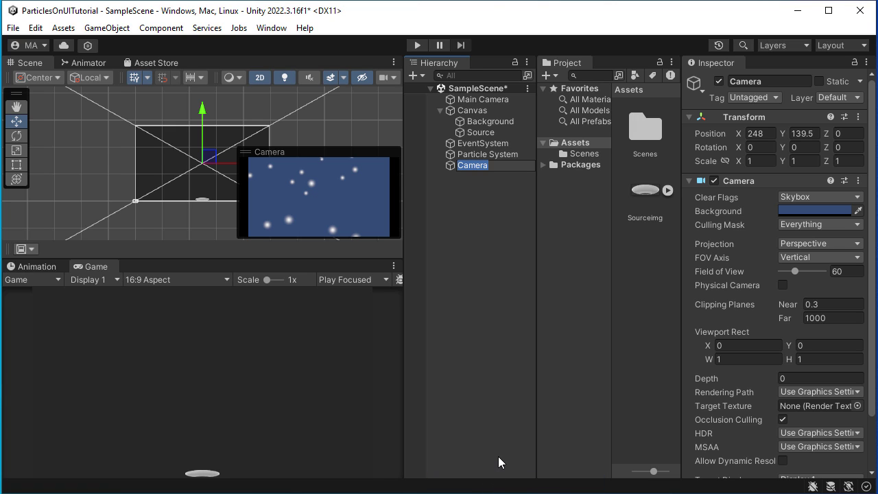
pyautogui.click(502, 168)
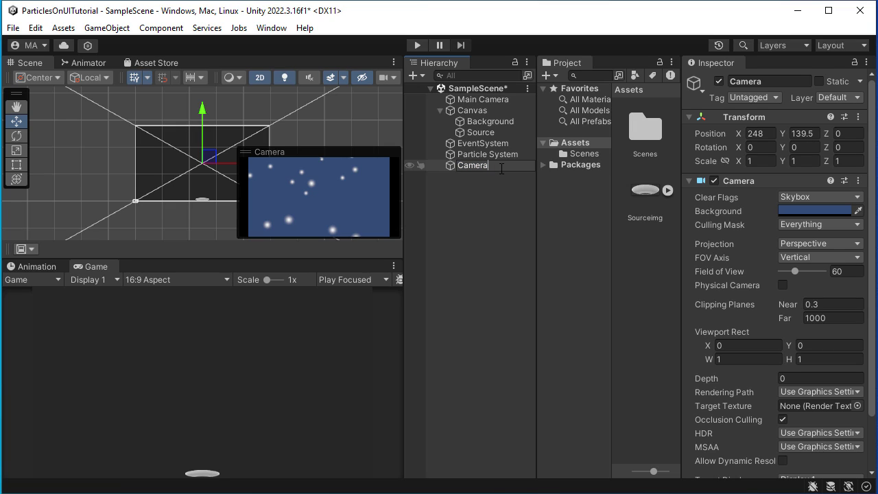
pyautogui.write('UI')
pyautogui.press('Return')
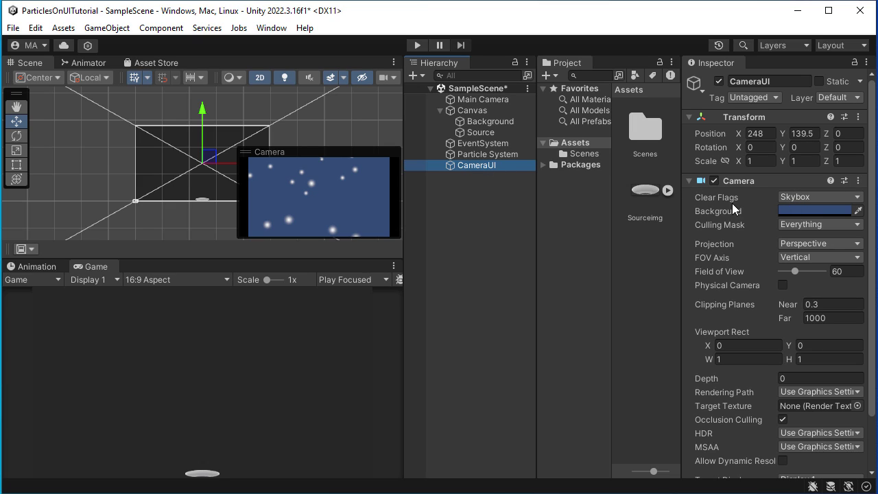
# Step: Set CameraUI's Clear Flags to Depth only and limit its Culling Mask to the UI layer
pyautogui.click(813, 197)
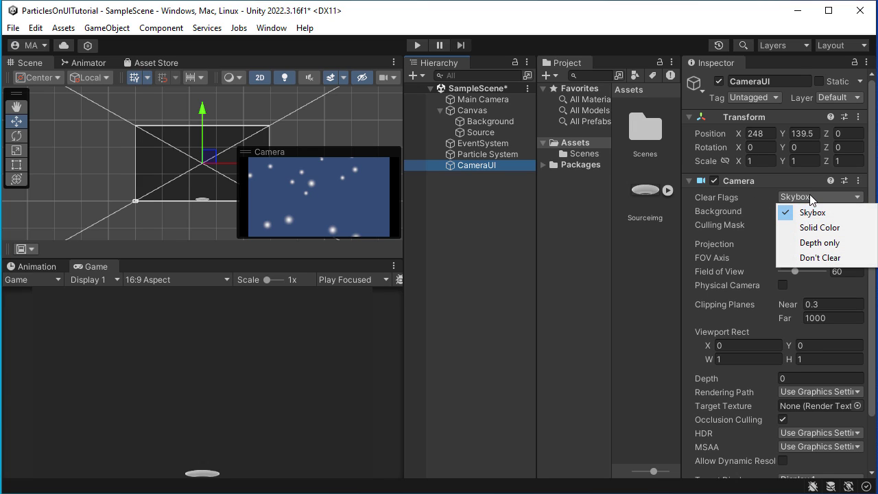
pyautogui.click(816, 243)
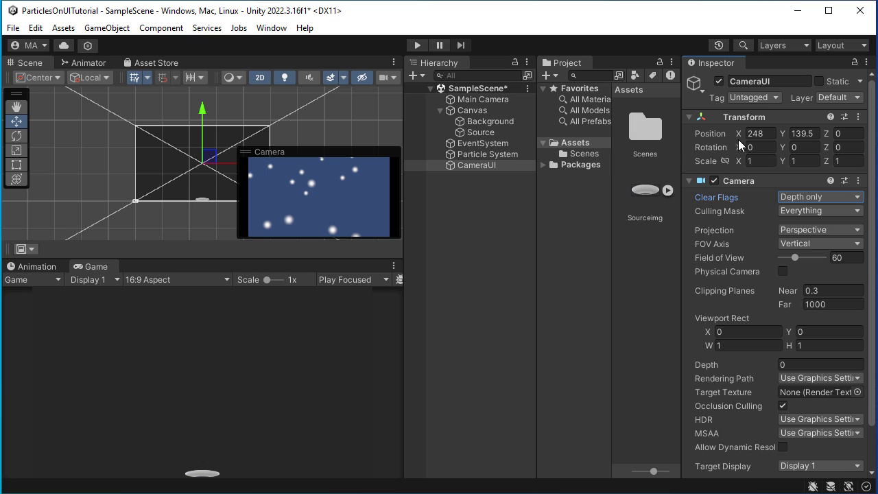
pyautogui.click(815, 210)
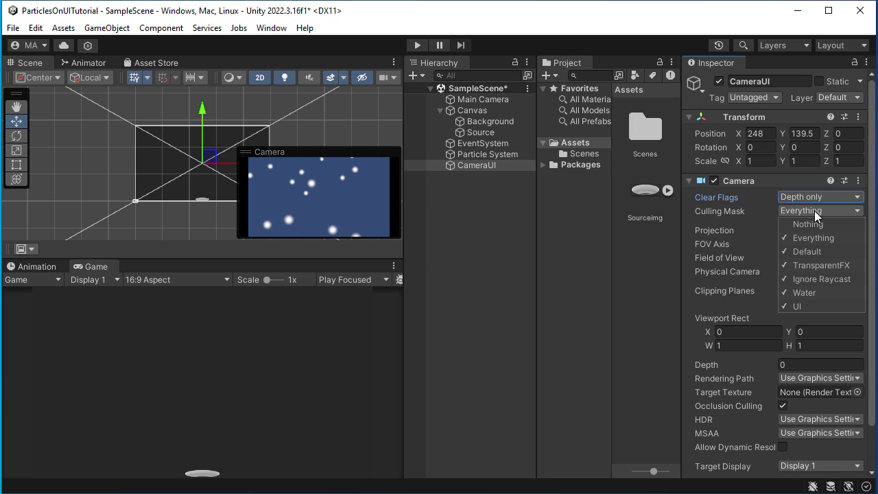
pyautogui.click(812, 225)
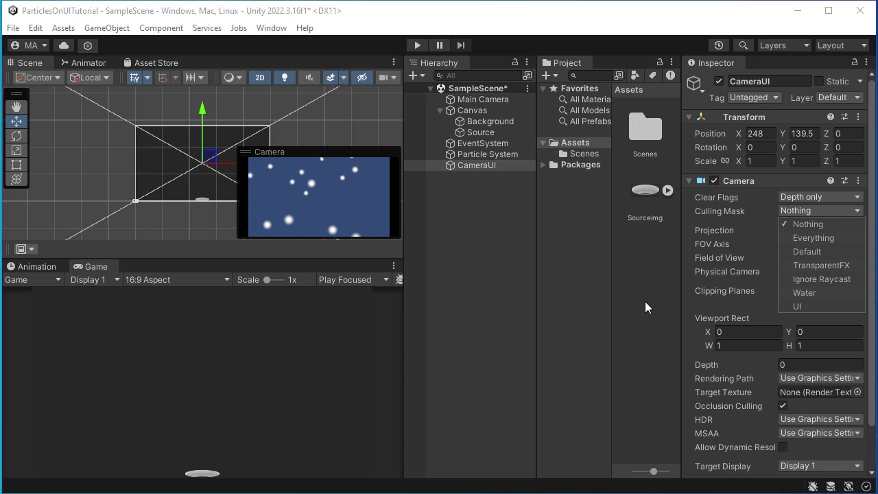
pyautogui.click(789, 307)
pyautogui.click(815, 308)
pyautogui.click(799, 306)
pyautogui.click(856, 210)
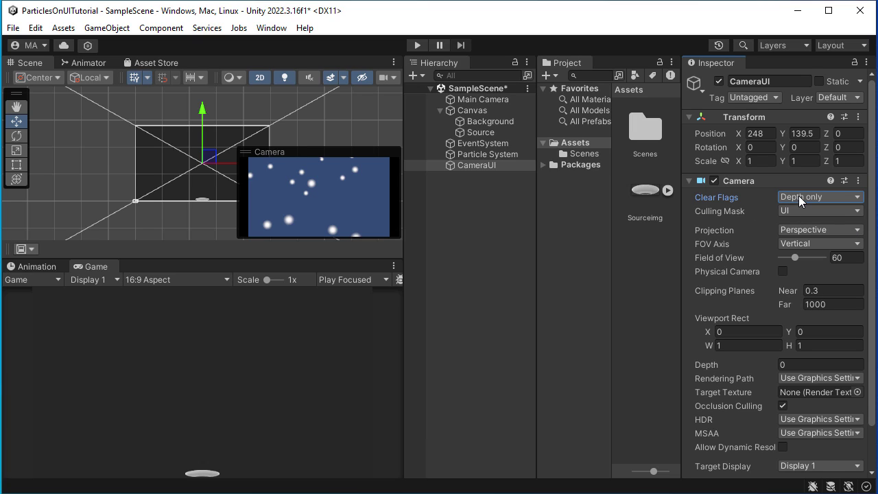
# Step: Switch CameraUI to Orthographic projection and set its size to 140 to match the canvas frame
pyautogui.click(844, 230)
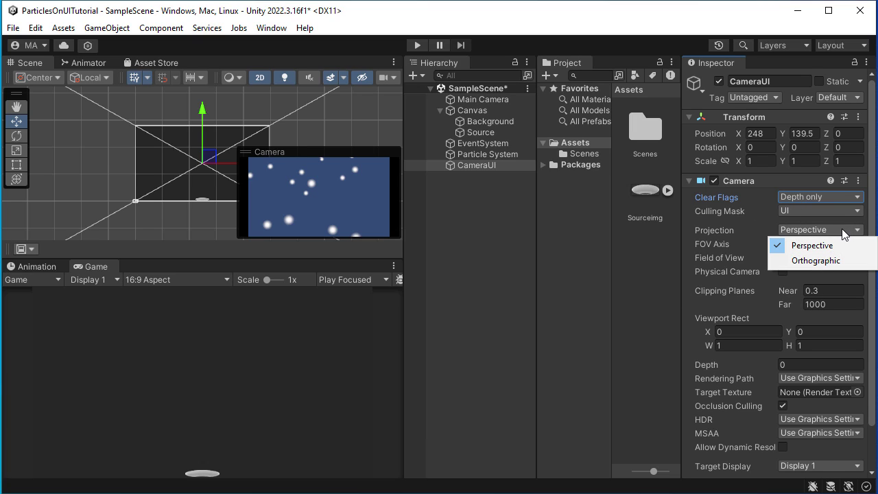
pyautogui.click(809, 261)
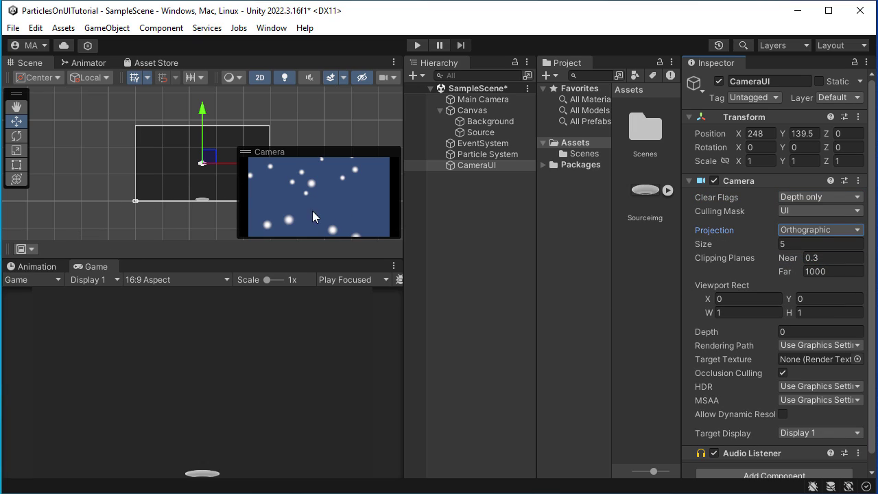
pyautogui.click(792, 245)
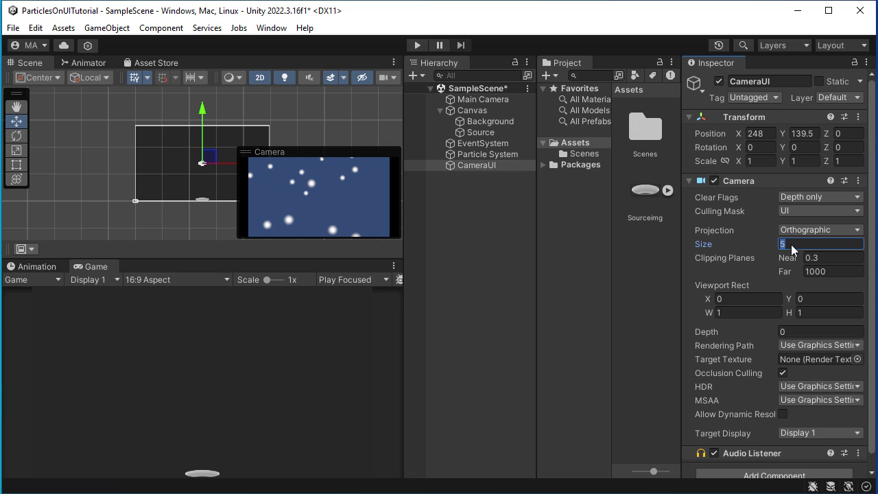
pyautogui.write('100')
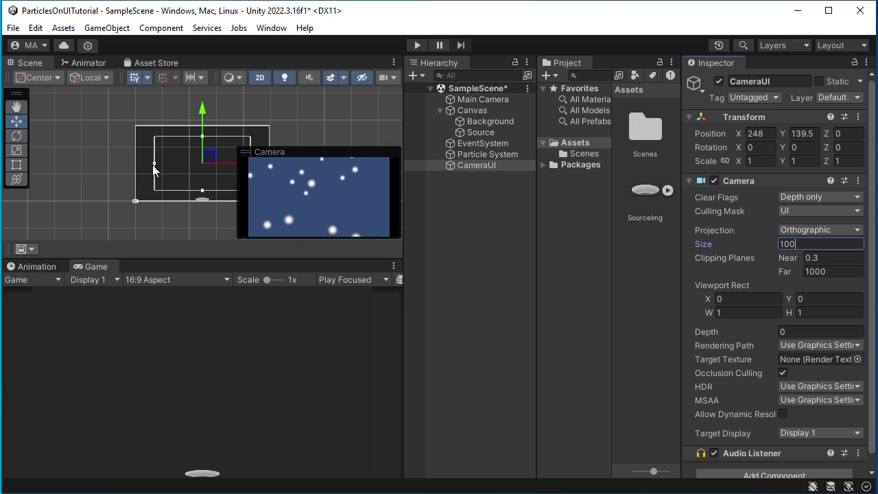
pyautogui.doubleClick(818, 247)
pyautogui.write('140')
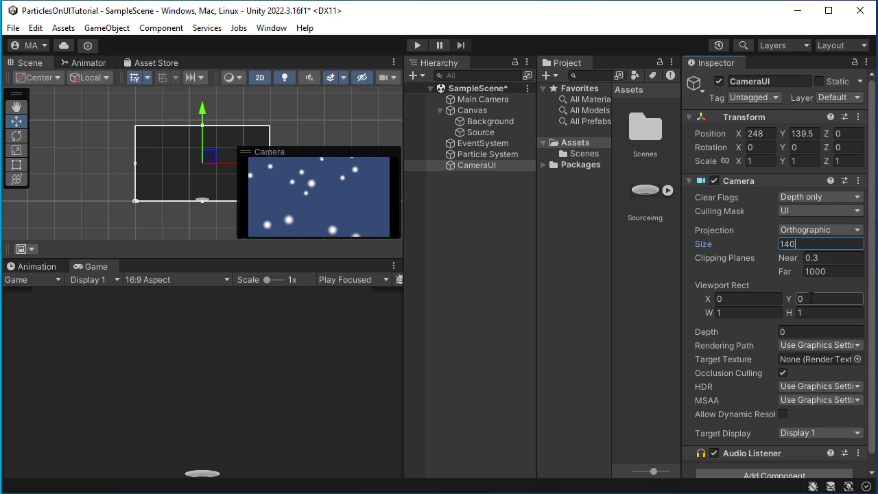
# Step: Remove the Audio Listener component from CameraUI
pyautogui.scroll(-1, 811, 298)
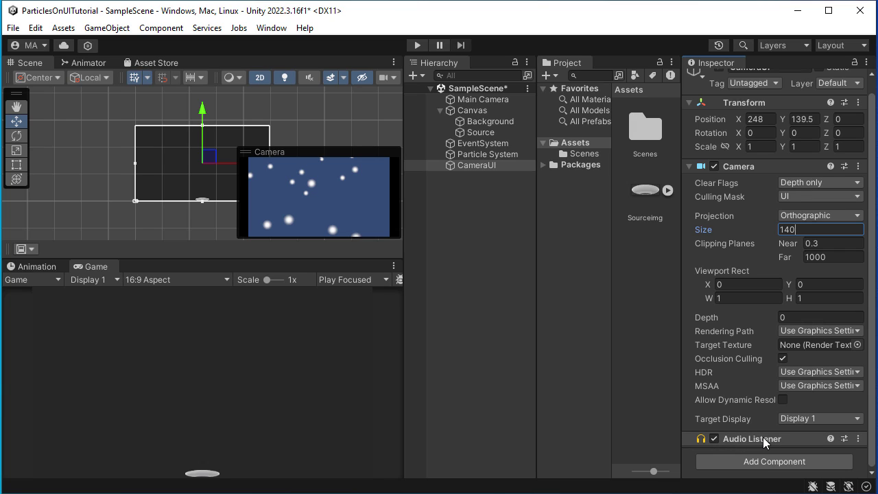
pyautogui.click(859, 439)
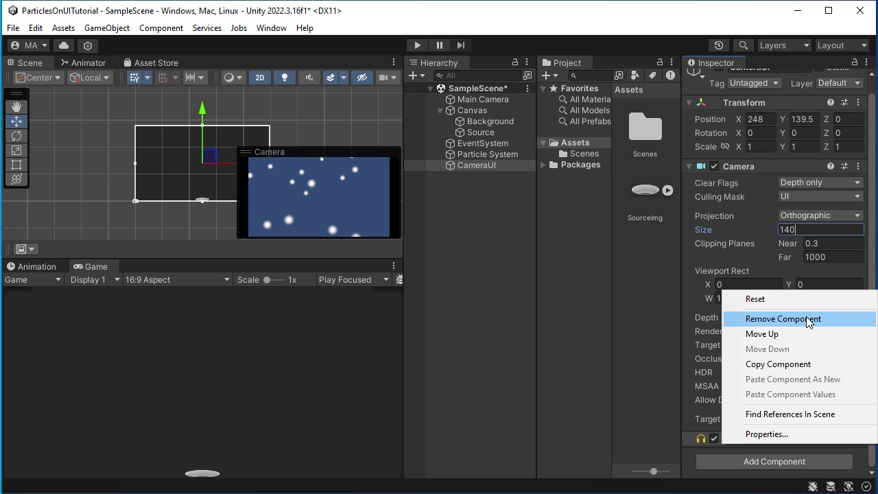
pyautogui.click(784, 319)
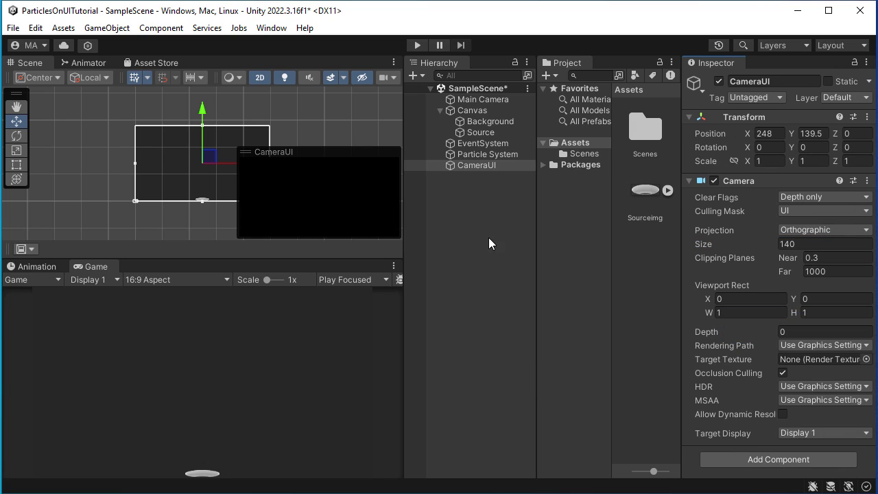
# Step: Set the Canvas to render in Screen Space - Camera mode with CameraUI as its Render Camera, and enable its always-gamma vertex color option
pyautogui.click(498, 110)
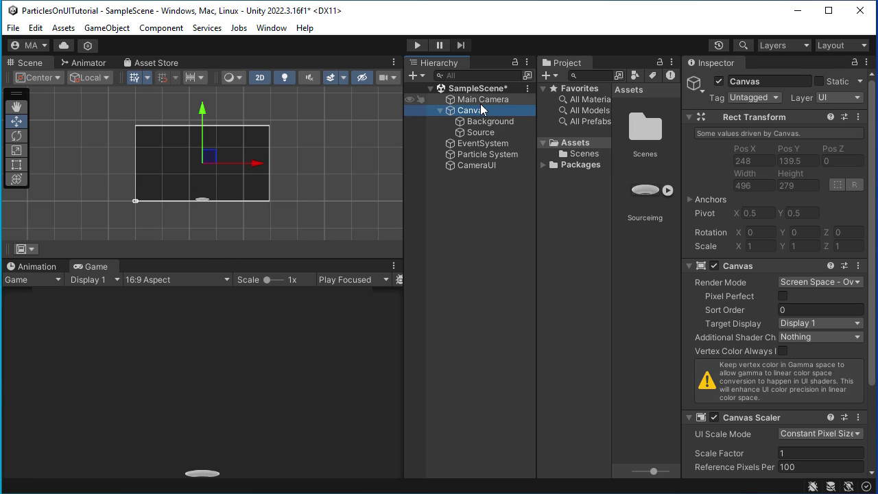
pyautogui.click(821, 282)
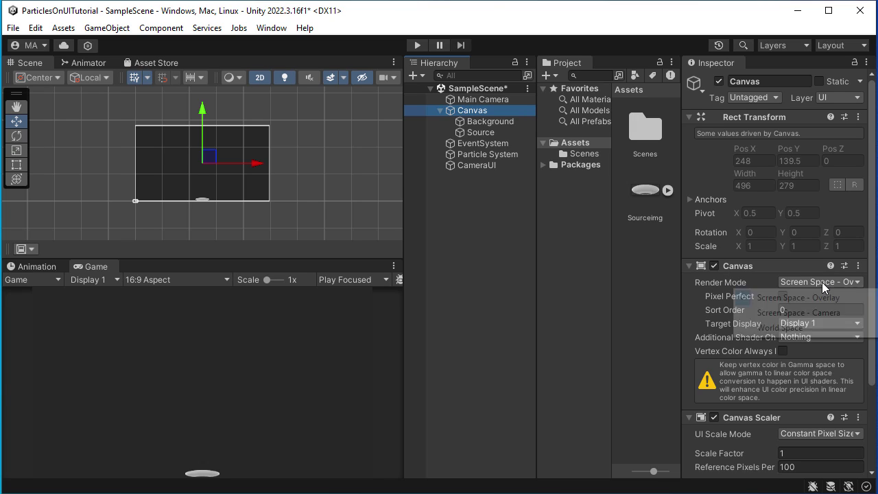
pyautogui.click(817, 318)
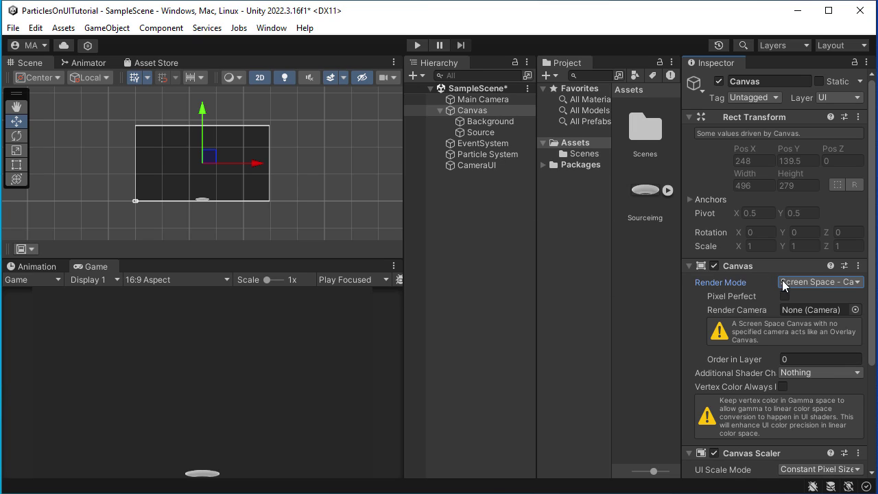
pyautogui.moveTo(480, 166); pyautogui.dragTo(797, 311)
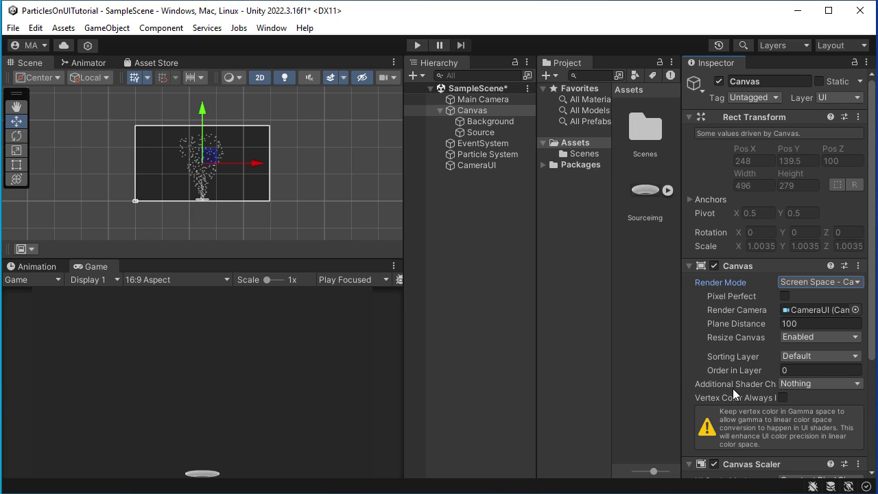
pyautogui.click(783, 398)
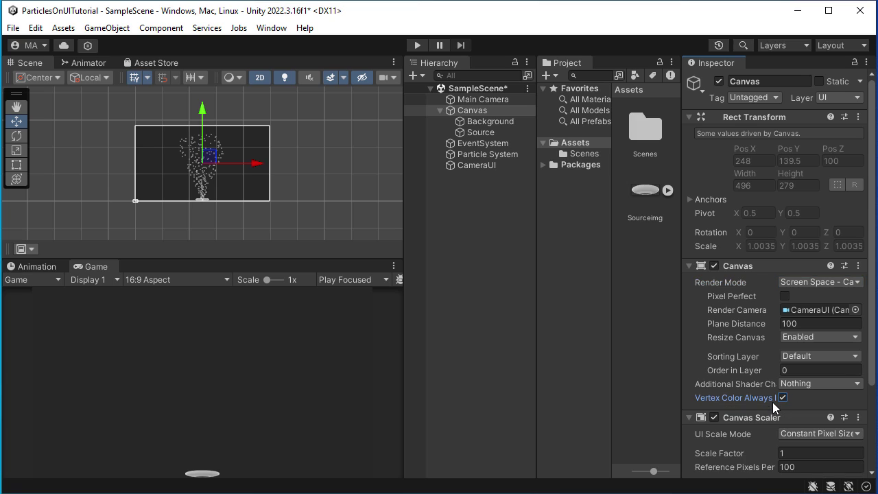
# Step: Assign the Particle System to the UI layer and set its Start Speed to 70
pyautogui.click(482, 154)
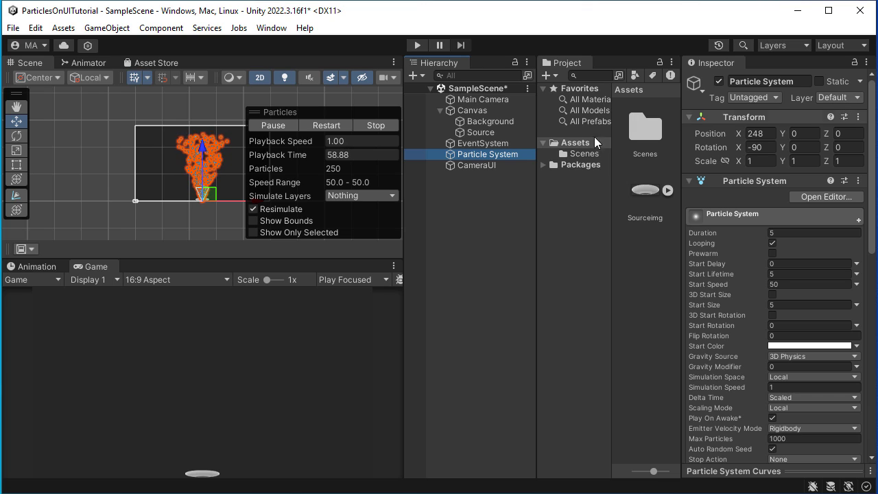
pyautogui.click(837, 98)
pyautogui.click(796, 173)
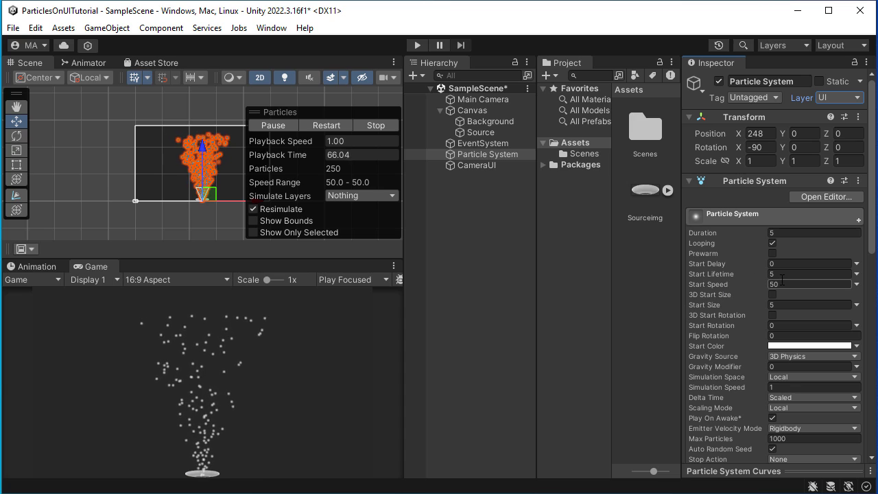
pyautogui.click(783, 283)
pyautogui.write('70')
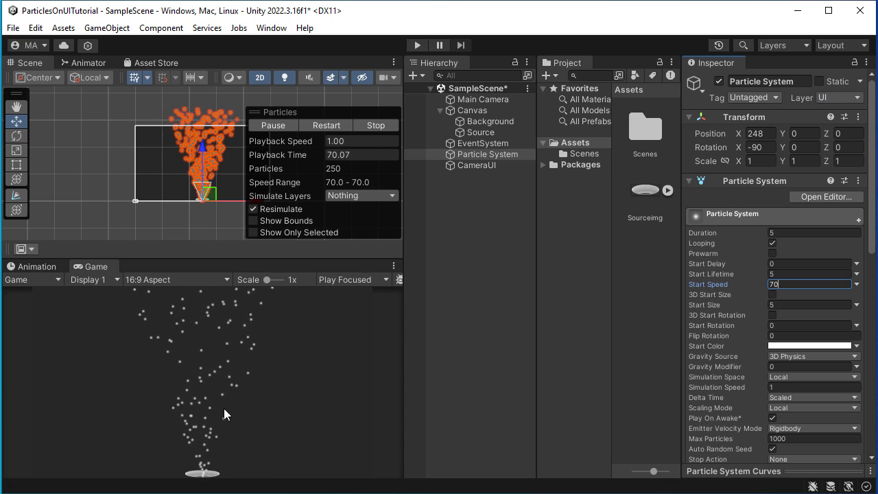
pyautogui.click(494, 271)
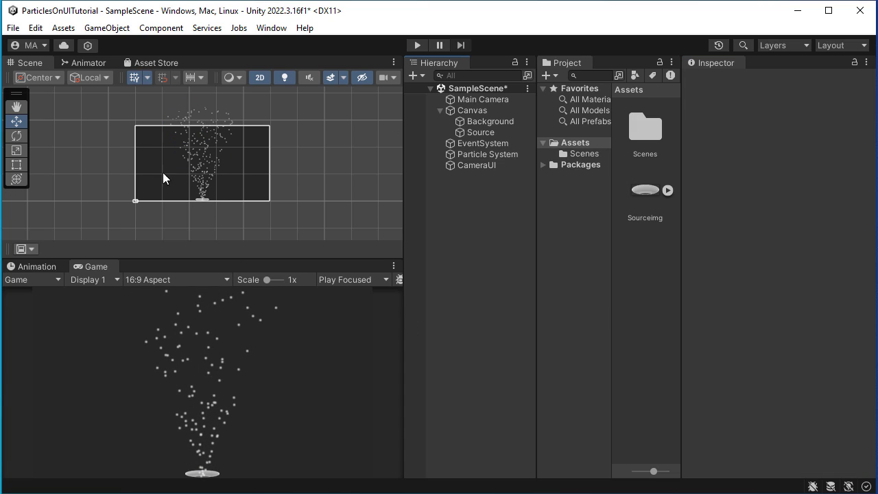
# Step: Run the scene in Play mode to check the particles on the canvas, stop it, and preview the Particle System in the editor
pyautogui.click(417, 45)
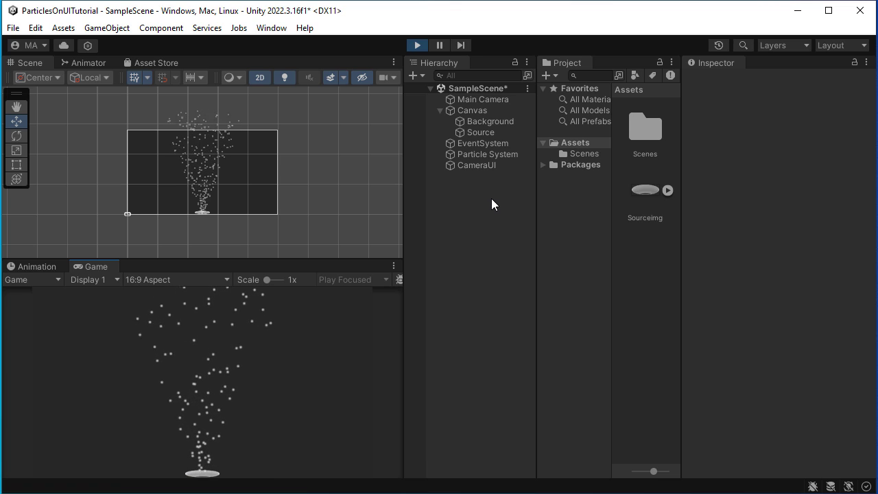
pyautogui.click(418, 45)
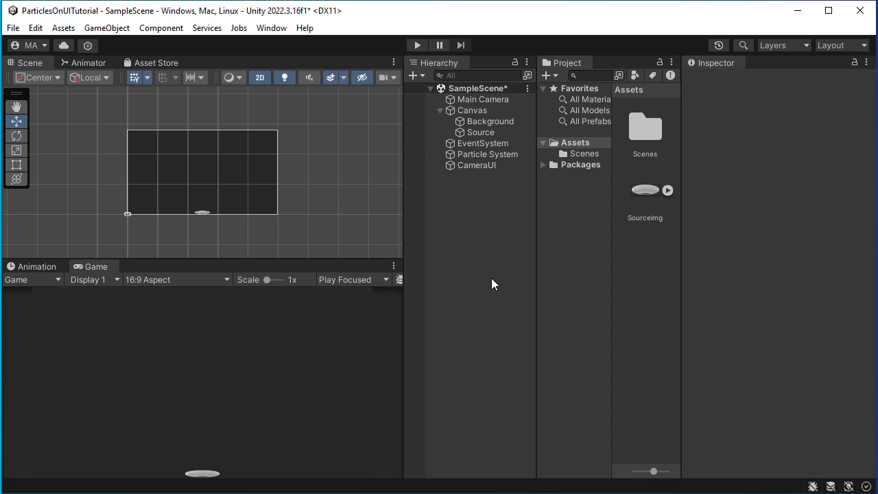
pyautogui.click(498, 154)
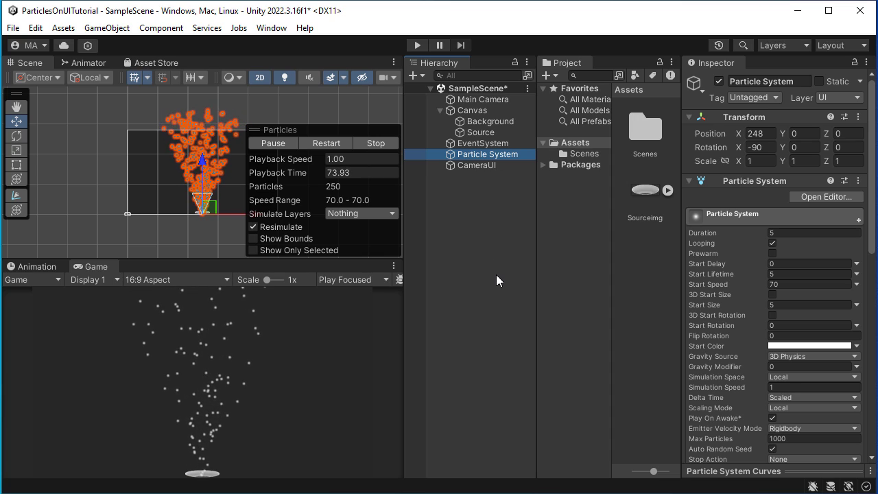
pyautogui.click(497, 276)
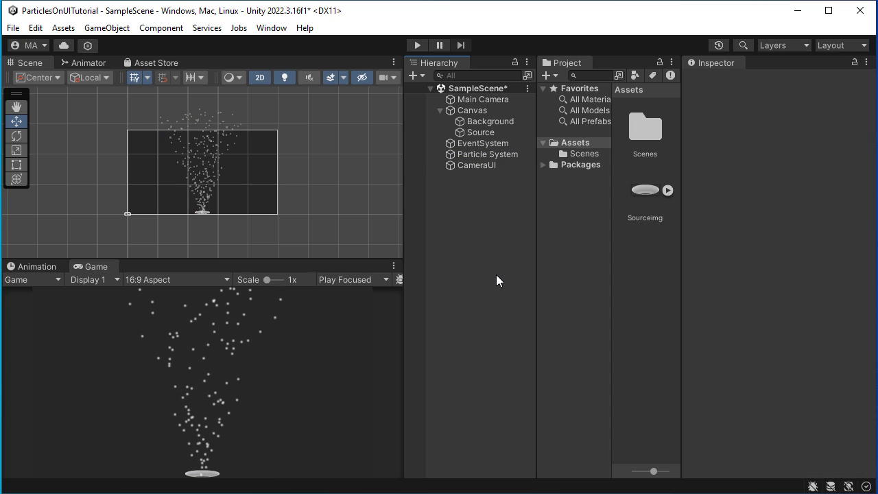